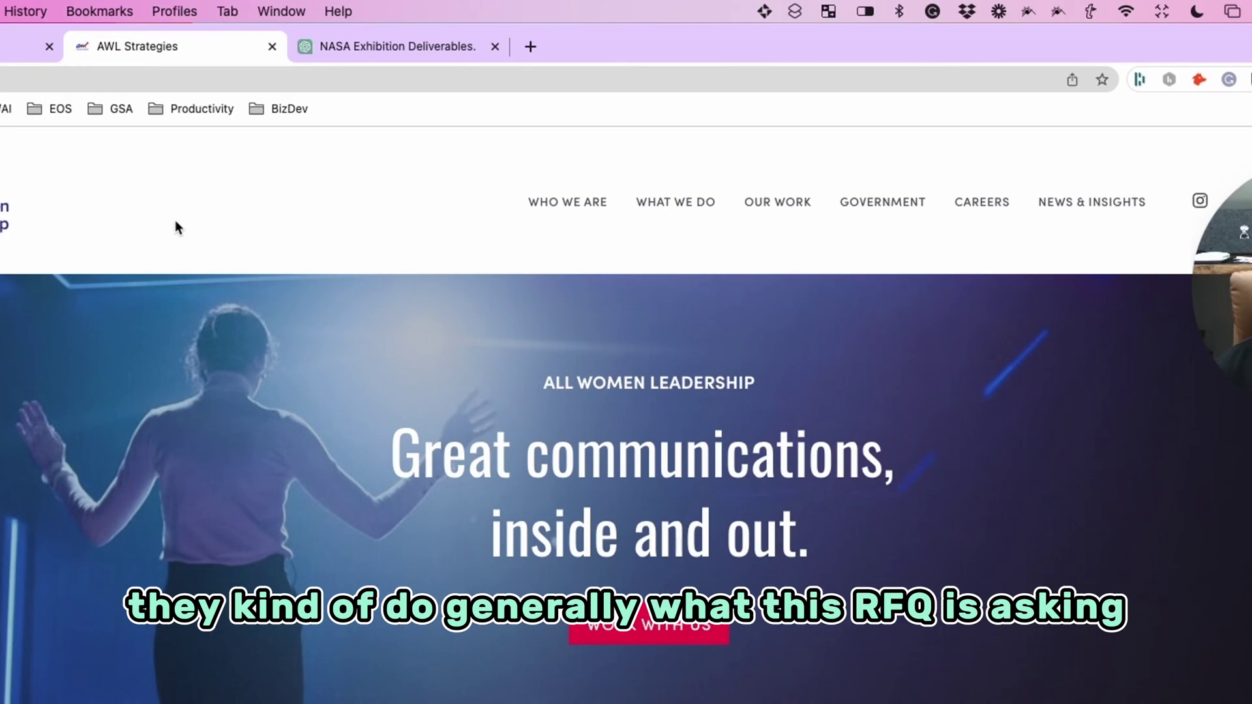
Step: Look over the company information rows in the Prompt Tool v3 workbook, from company name to past performance
{"action": "left_click", "coordinate": [13, 46]}
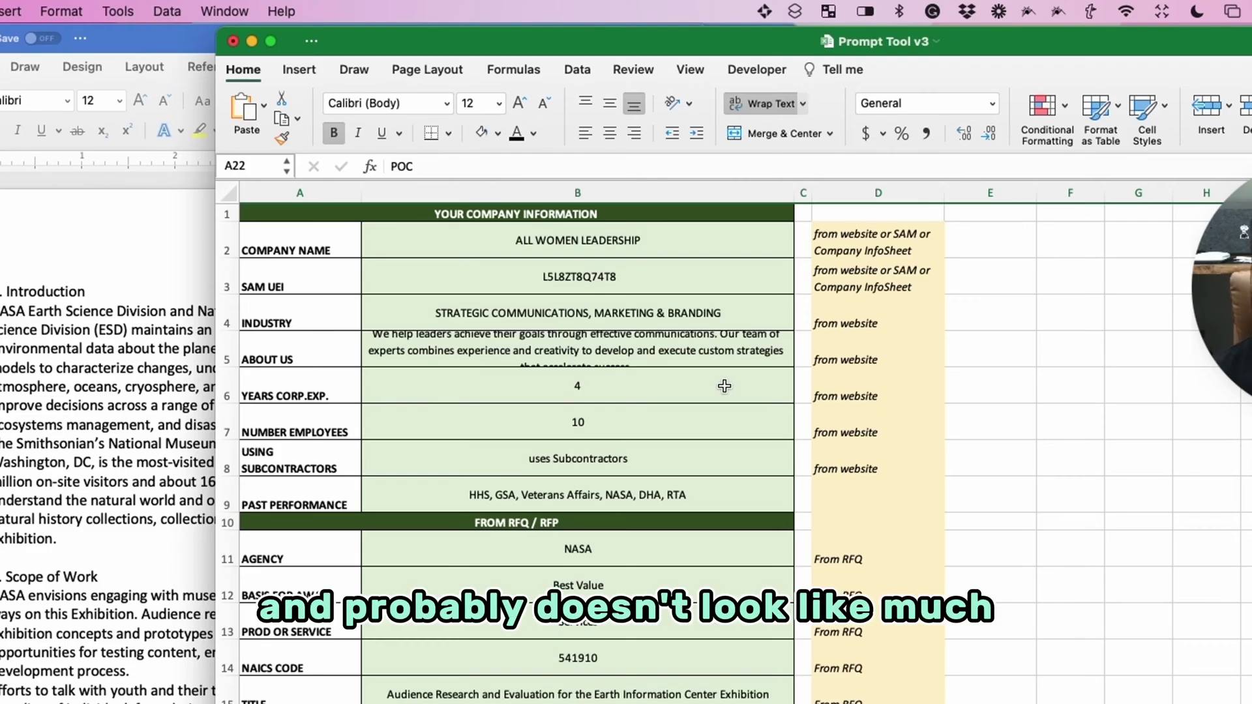
{"action": "scroll", "coordinate": [683, 443], "scroll_direction": "down", "scroll_amount": 10}
{"action": "scroll", "coordinate": [683, 459], "scroll_direction": "up", "scroll_amount": 10}
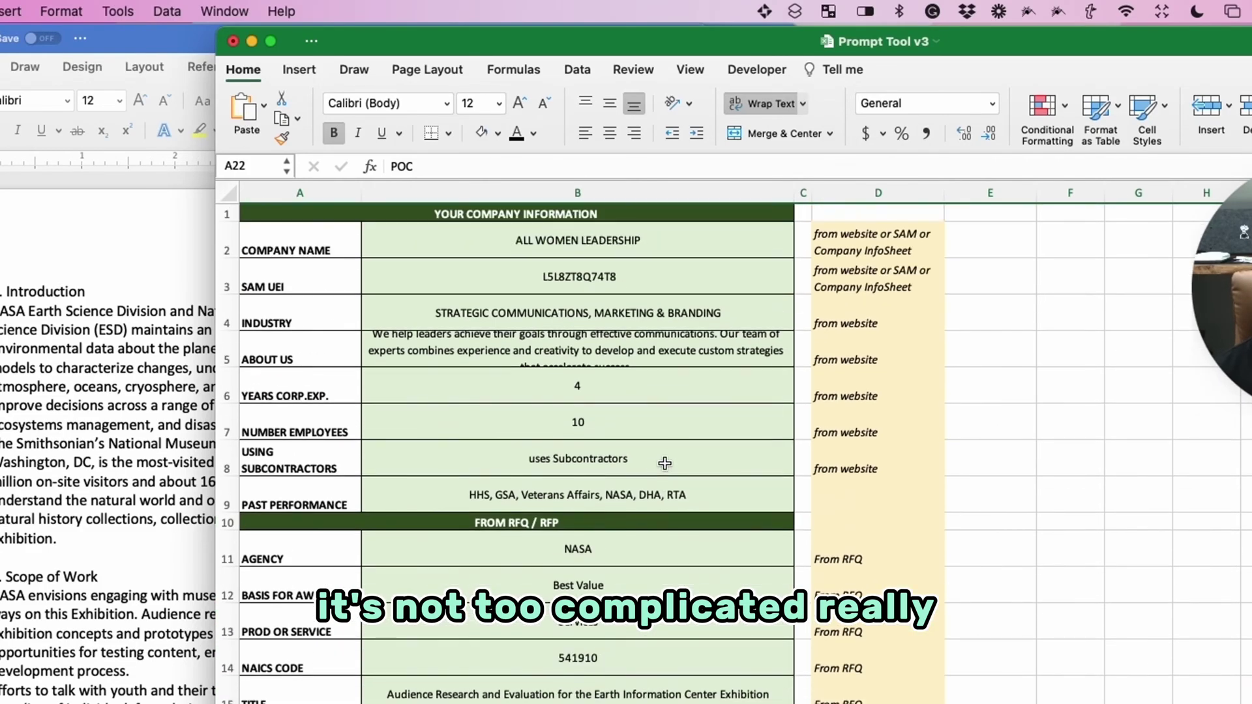
{"action": "left_click_drag", "start_coordinate": [227, 250], "coordinate": [255, 497]}
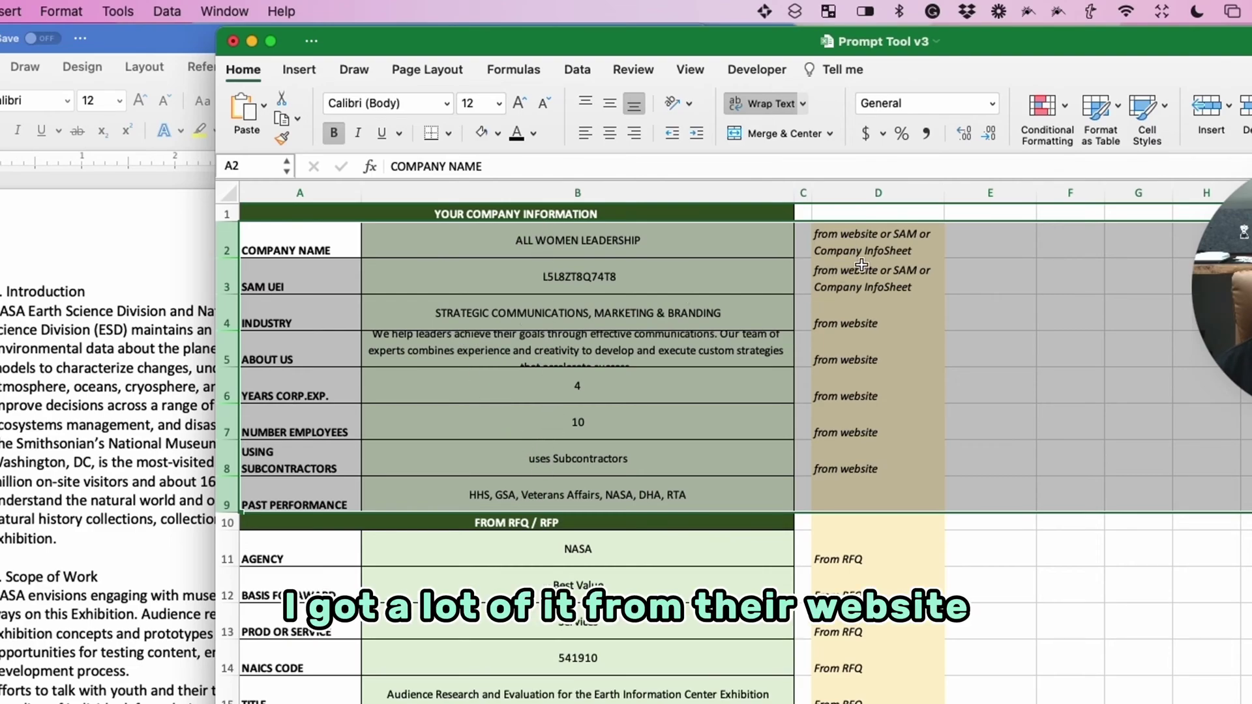
Step: Copy the "from website" source note from the subcontractors row into the past performance row in D9
{"action": "left_click", "coordinate": [848, 460]}
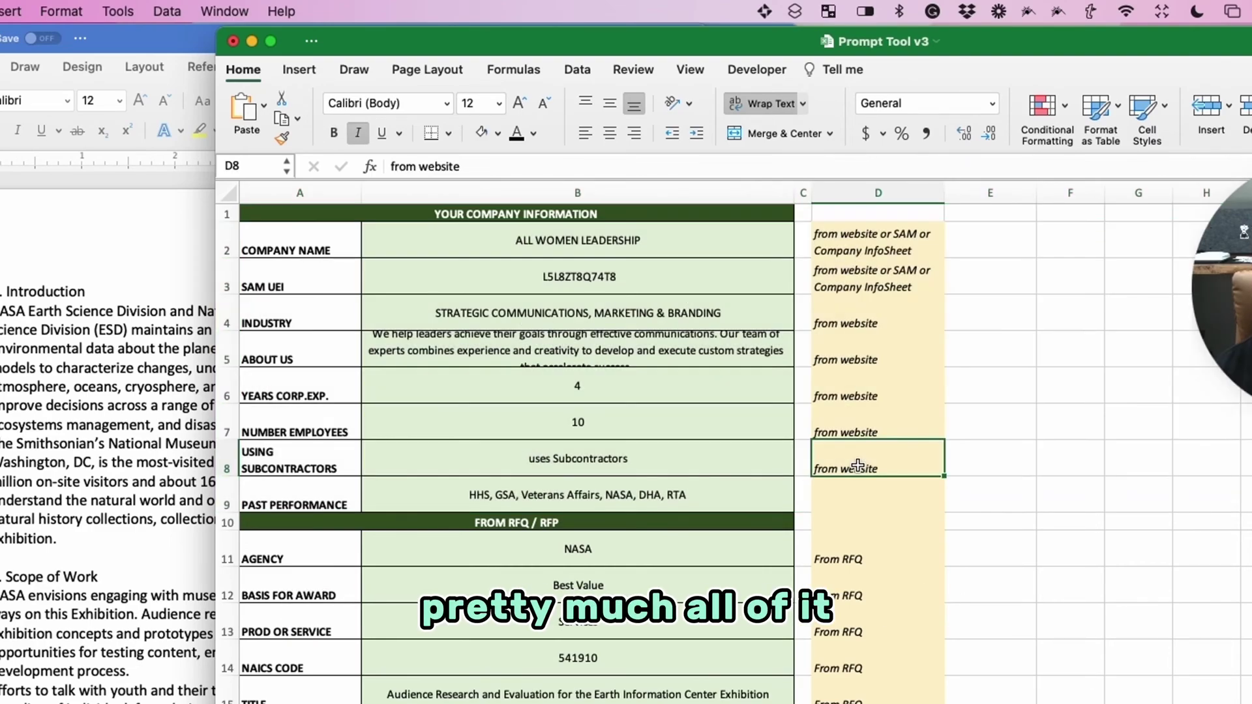
{"action": "key", "text": "super+c"}
{"action": "left_click", "coordinate": [859, 489]}
{"action": "key", "text": "super+v"}
{"action": "left_click", "coordinate": [531, 498]}
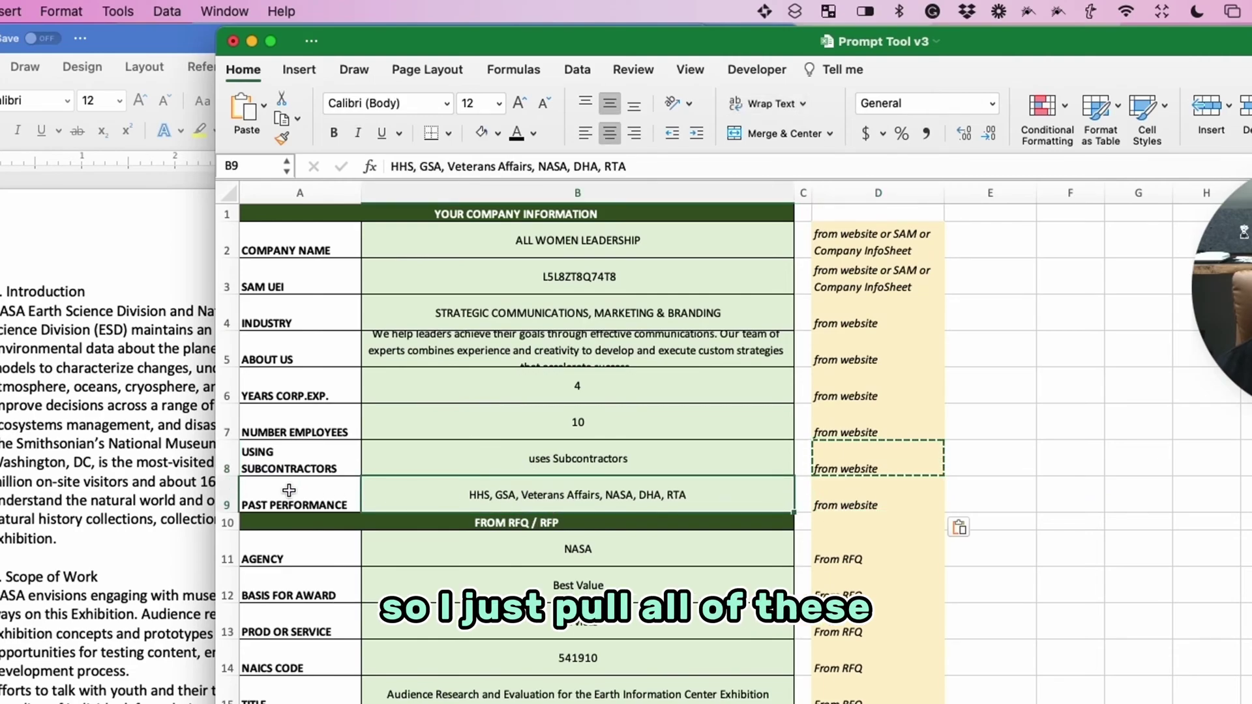
{"action": "left_click", "coordinate": [226, 497]}
{"action": "left_click_drag", "start_coordinate": [226, 496], "coordinate": [239, 245]}
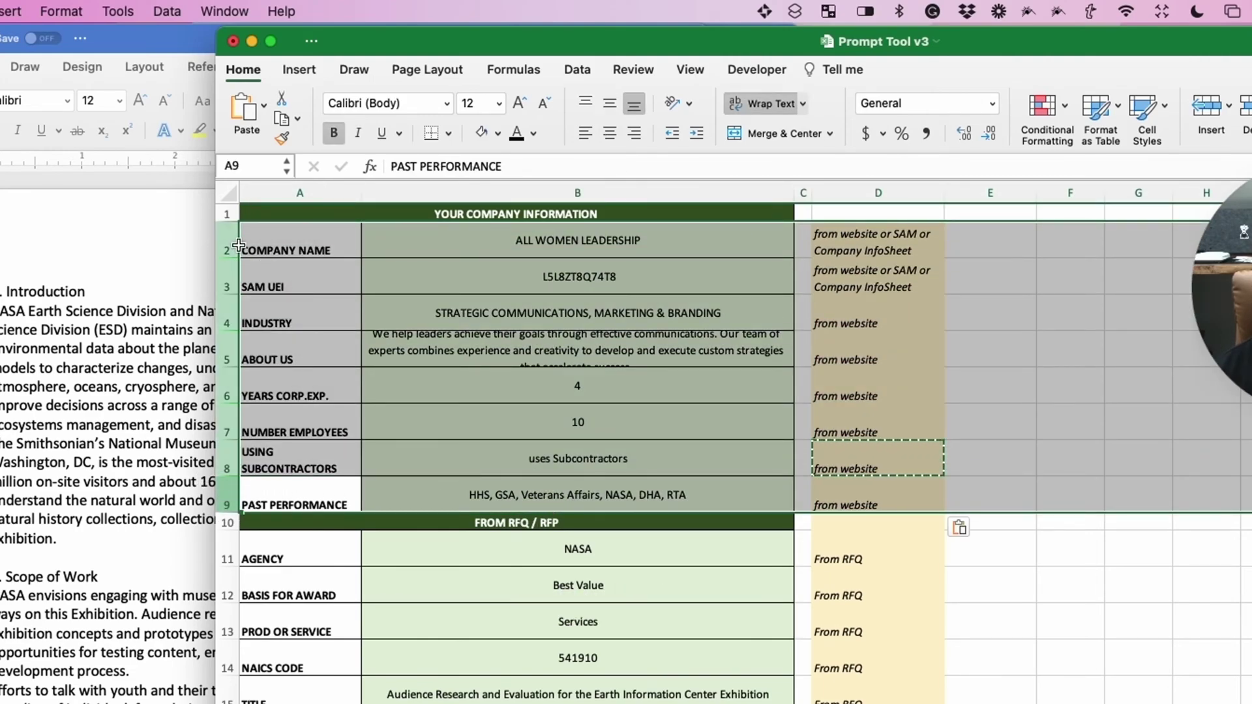
{"action": "key", "text": "Escape"}
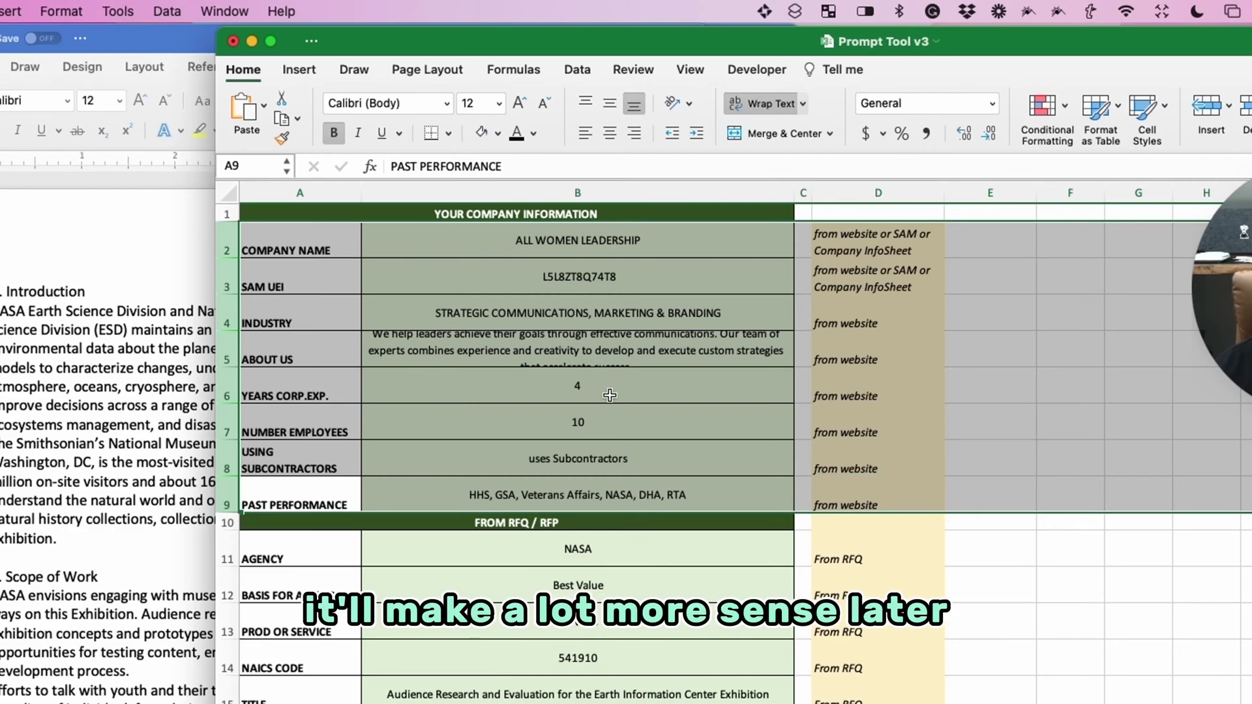
Step: Look over the entries in the FROM RFQ / RFP section, starting with the agency row
{"action": "scroll", "coordinate": [610, 395], "scroll_direction": "down", "scroll_amount": 5}
{"action": "left_click", "coordinate": [224, 333]}
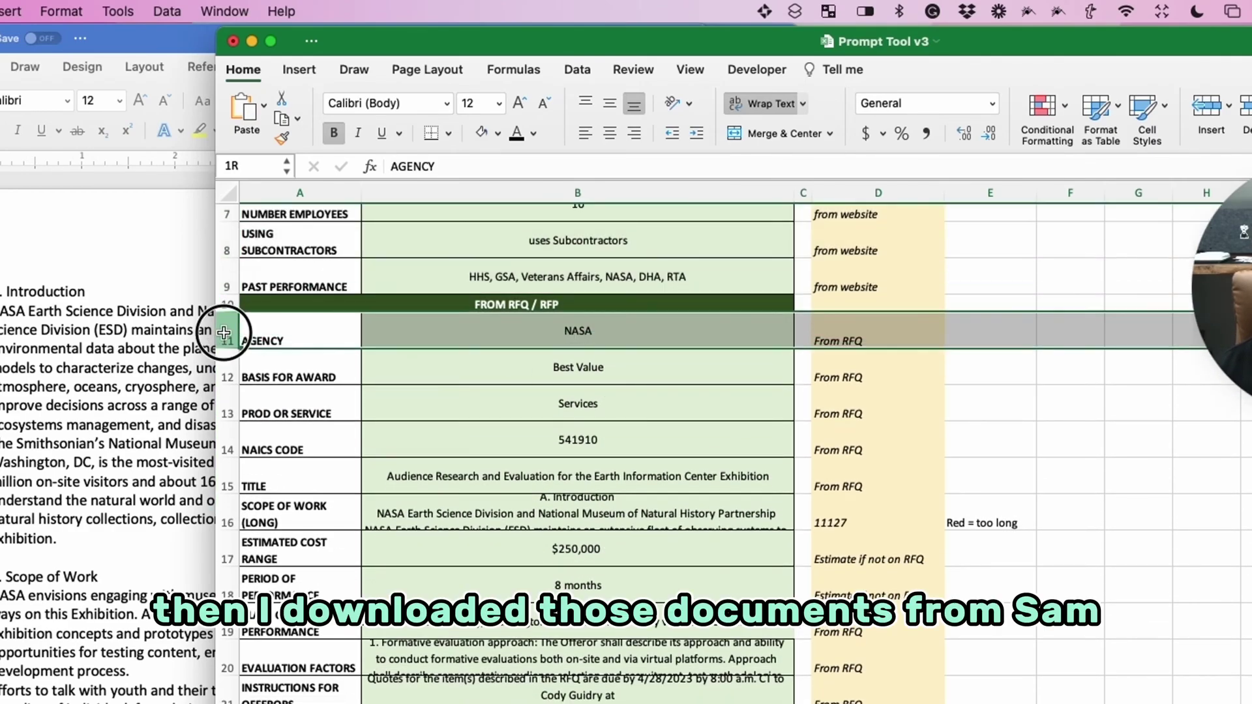
{"action": "left_click_drag", "start_coordinate": [224, 333], "coordinate": [225, 695]}
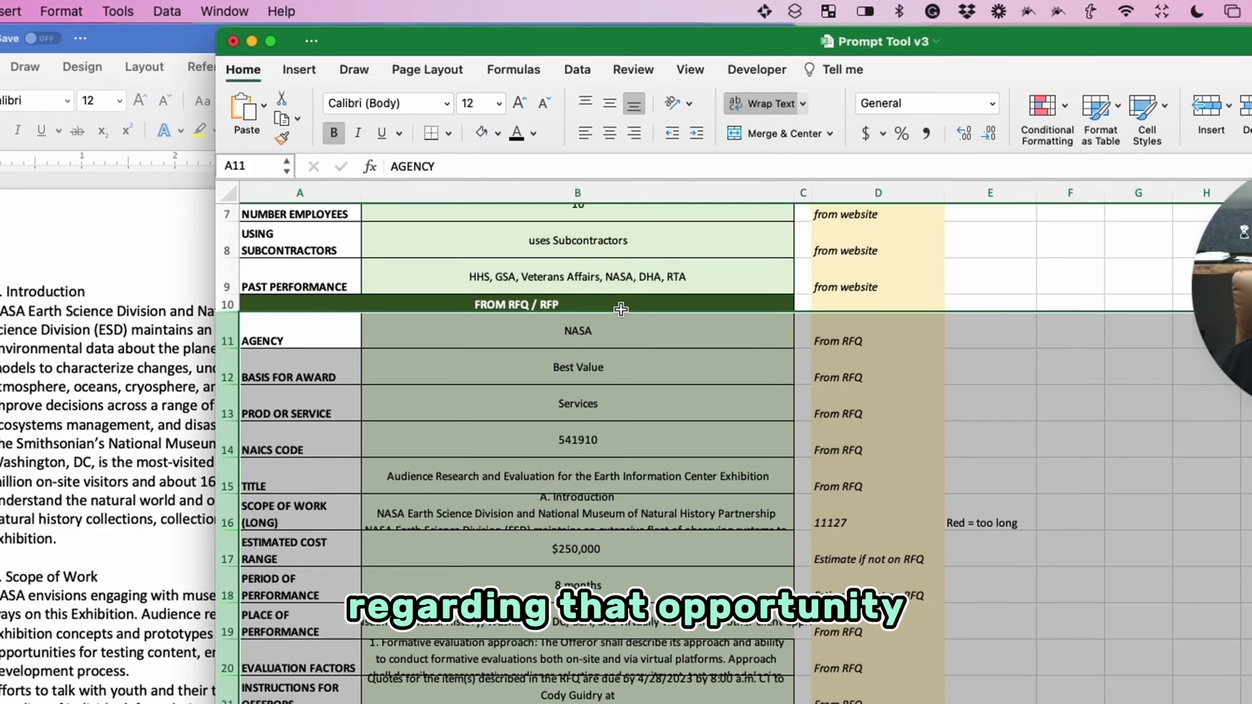
{"action": "left_click_drag", "start_coordinate": [596, 338], "coordinate": [587, 675]}
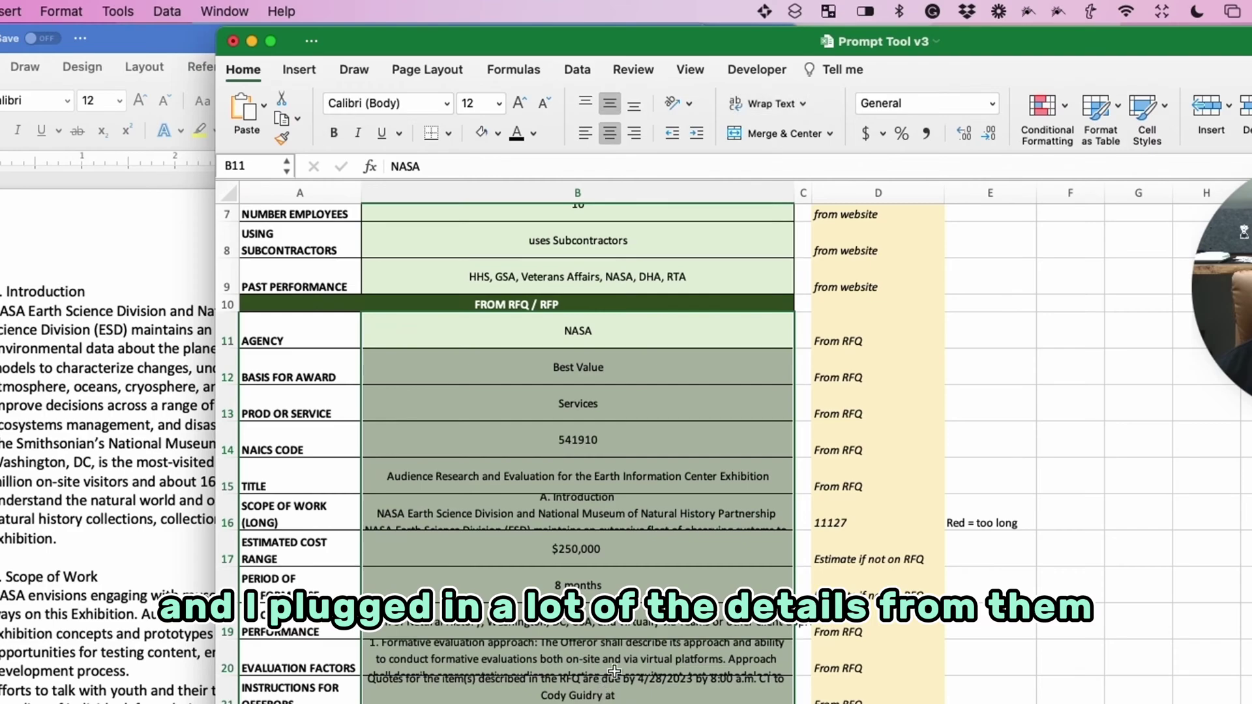
{"action": "left_click", "coordinate": [611, 330]}
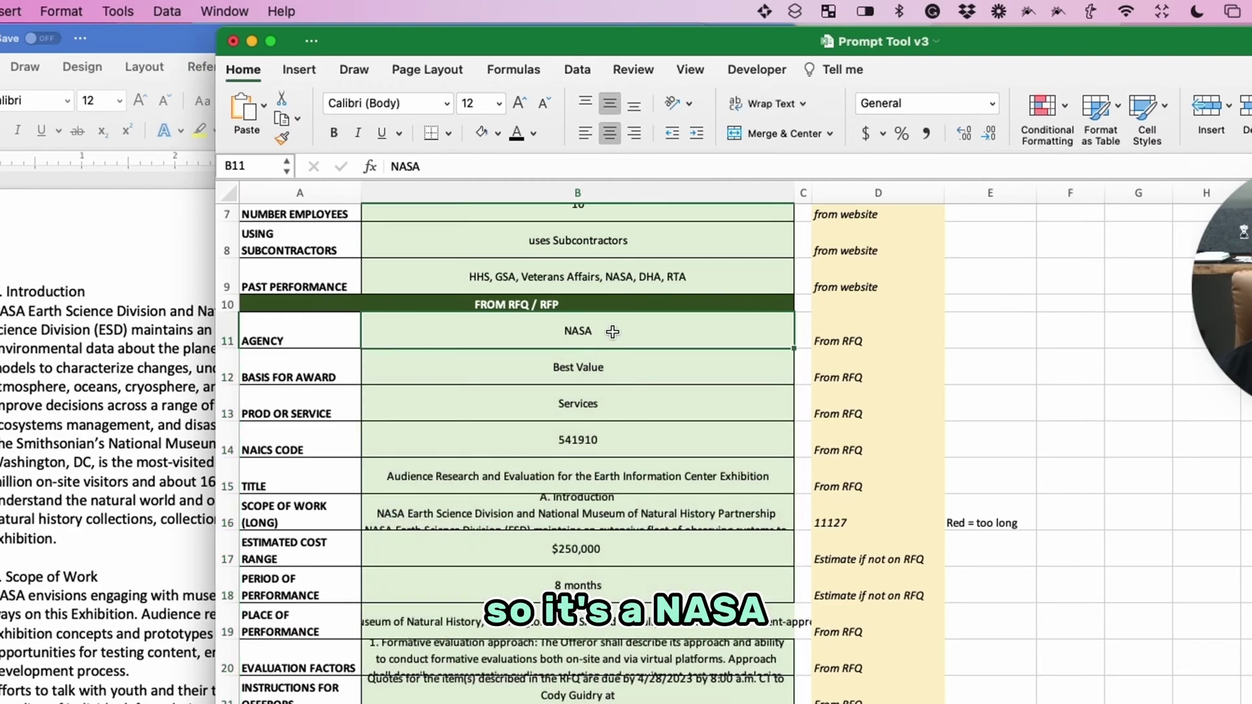
Step: Check the available choices for basis for award and product or service, and review the NAICS code and title
{"action": "left_click", "coordinate": [558, 371]}
{"action": "left_click", "coordinate": [801, 377]}
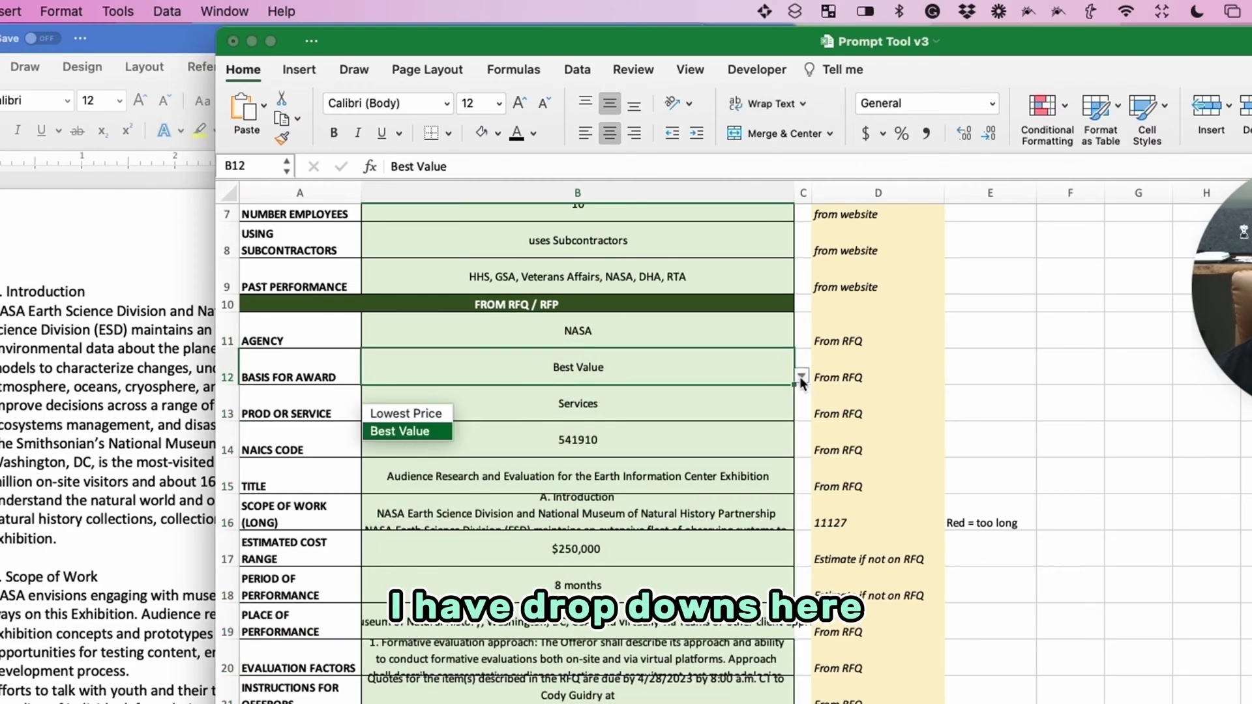
{"action": "left_click", "coordinate": [843, 479]}
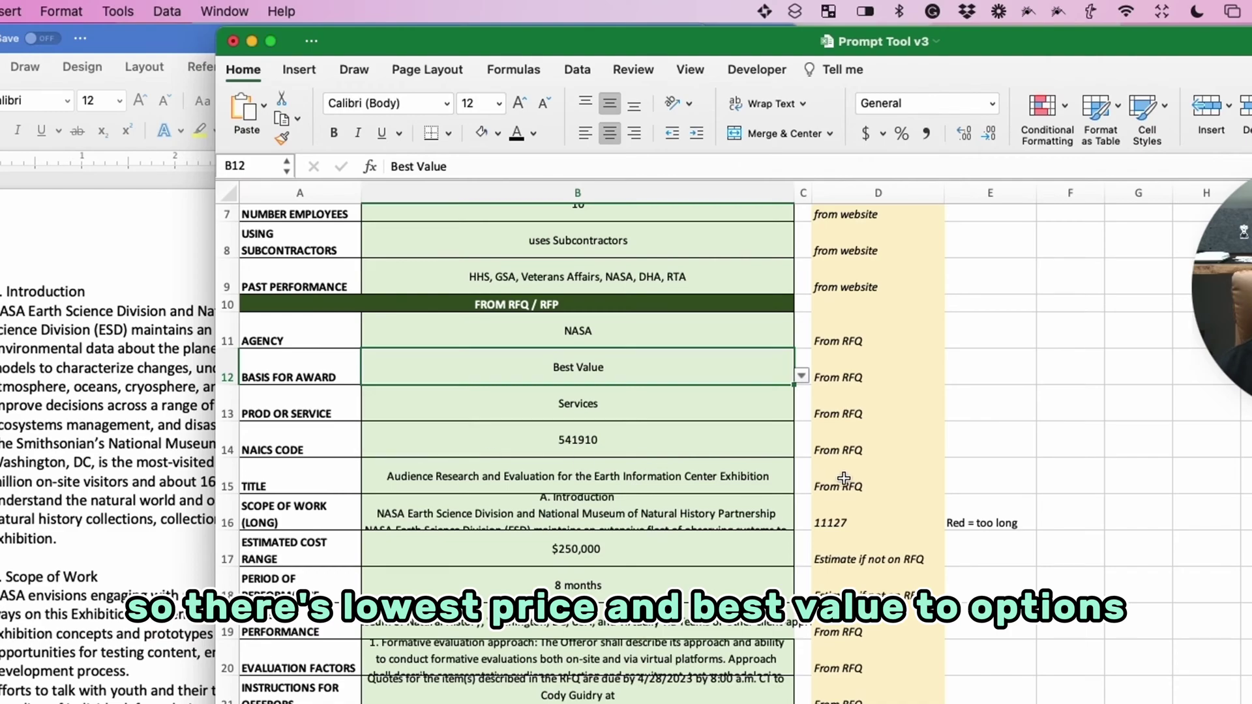
{"action": "left_click", "coordinate": [562, 408]}
{"action": "left_click", "coordinate": [800, 412]}
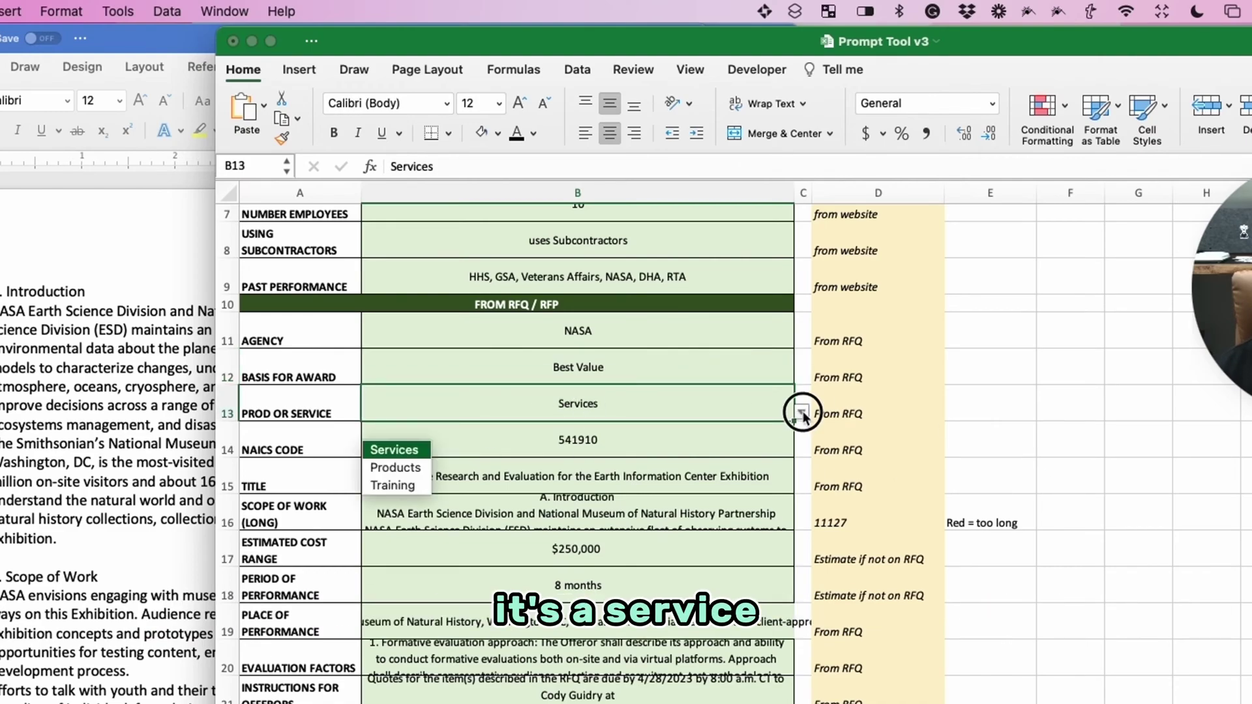
{"action": "left_click", "coordinate": [717, 447]}
{"action": "left_click", "coordinate": [628, 449]}
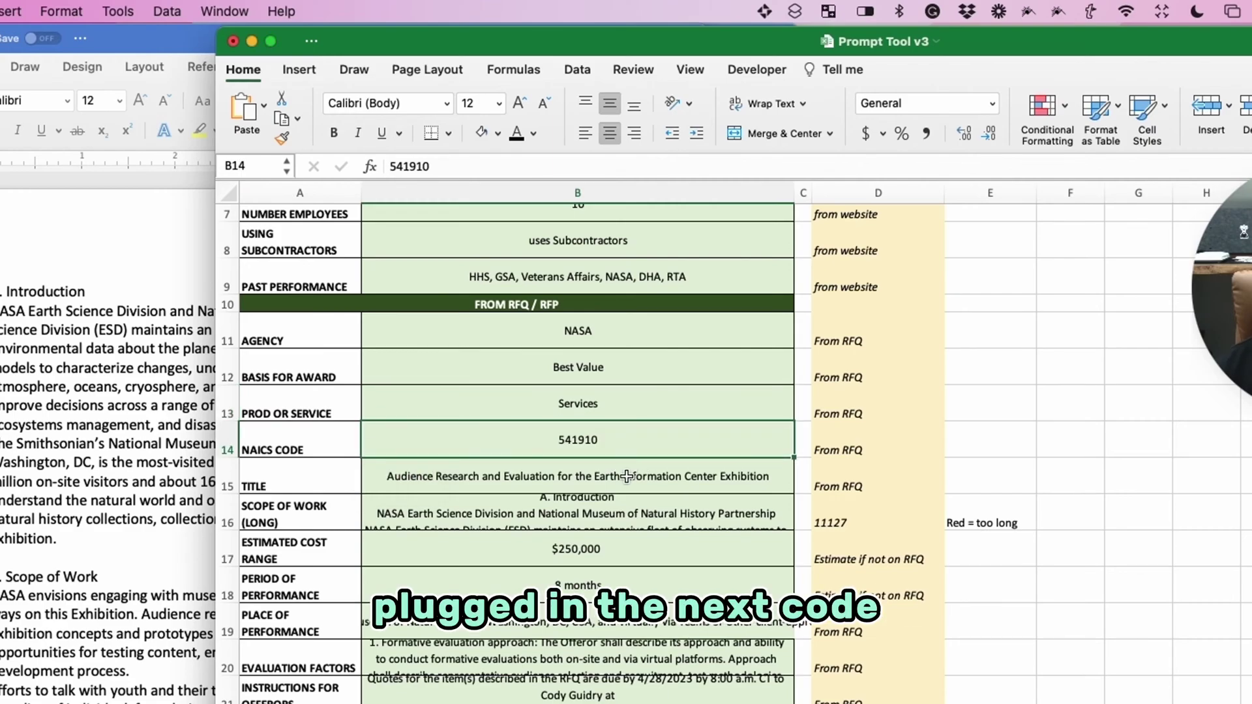
{"action": "left_click", "coordinate": [627, 477]}
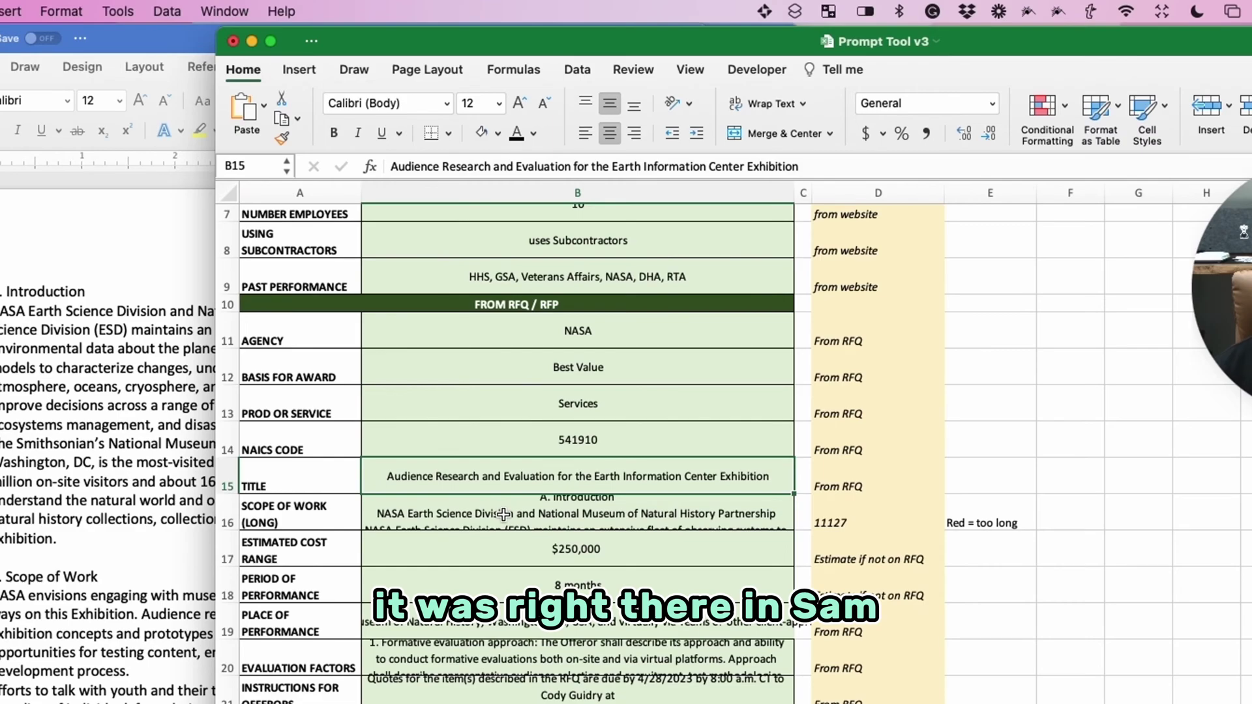
Step: Fill the SCOPE OF WORK (LONG) cell B16 with a slightly darker green
{"action": "left_click", "coordinate": [342, 518]}
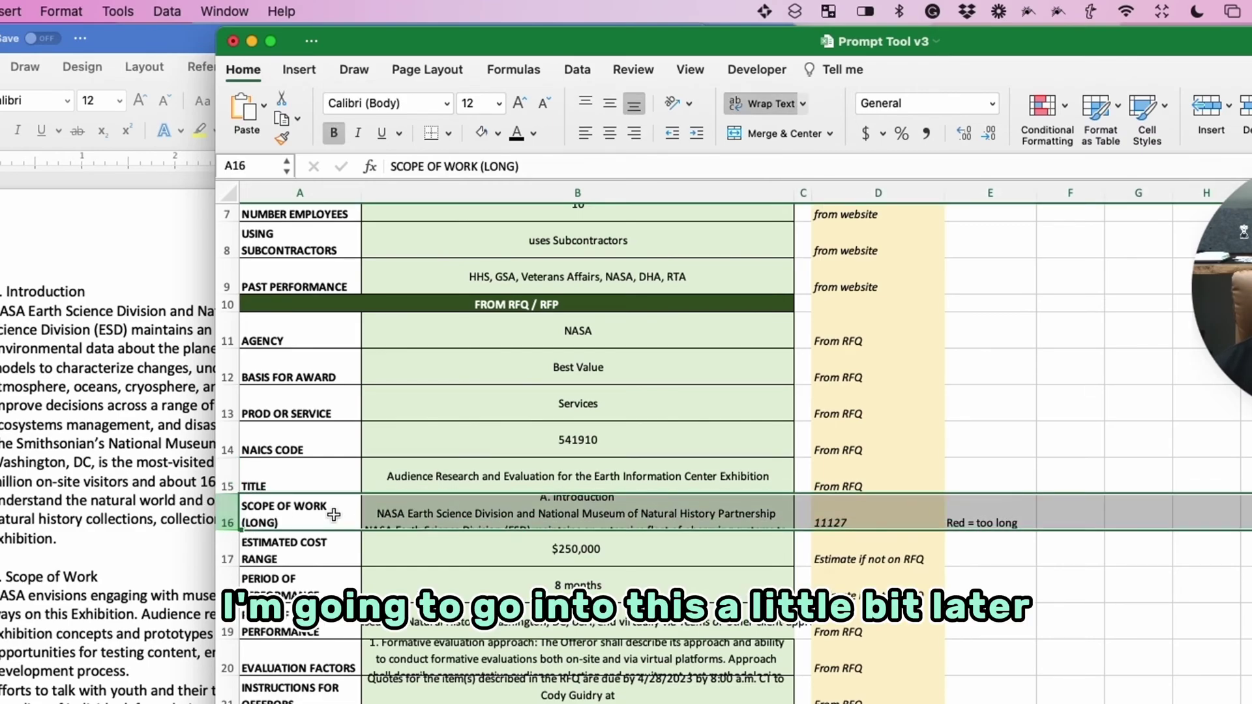
{"action": "left_click", "coordinate": [445, 514]}
{"action": "left_click", "coordinate": [497, 133]}
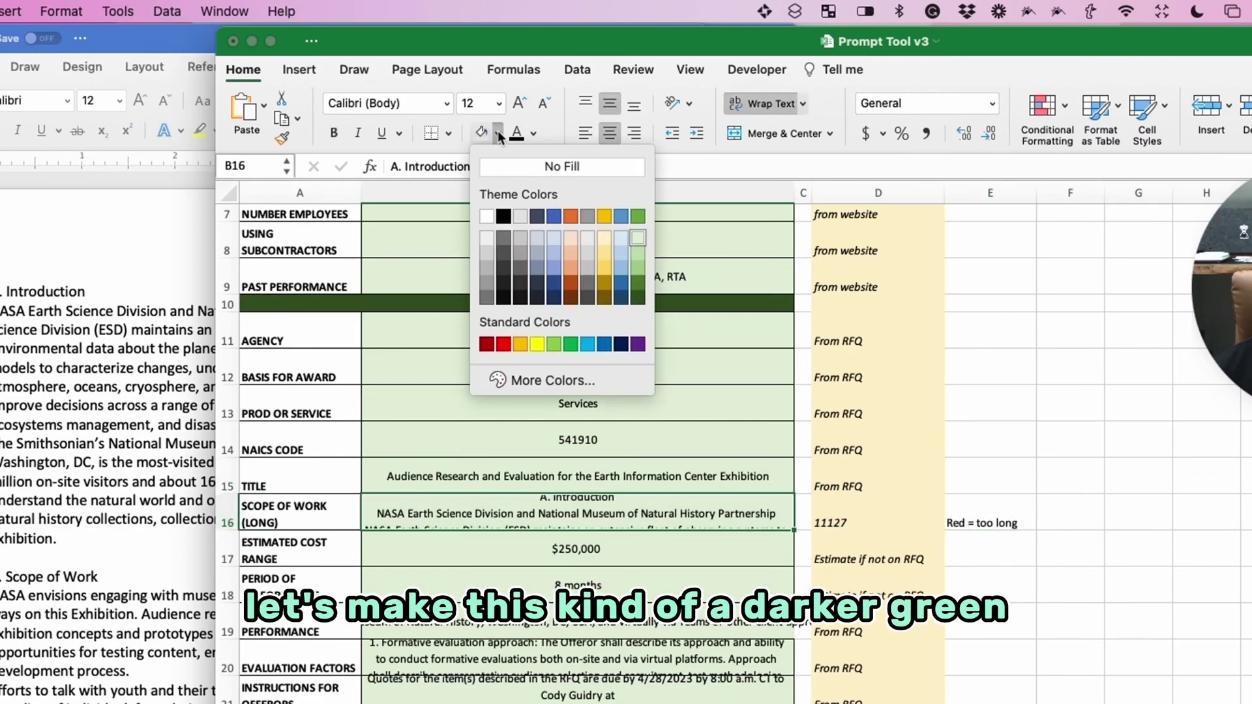
{"action": "left_click", "coordinate": [637, 251]}
Step: Review the remaining RFQ entries, from estimated cost range and period of performance to evaluation factors, instructions for offerors and point of contact
{"action": "left_click", "coordinate": [709, 553]}
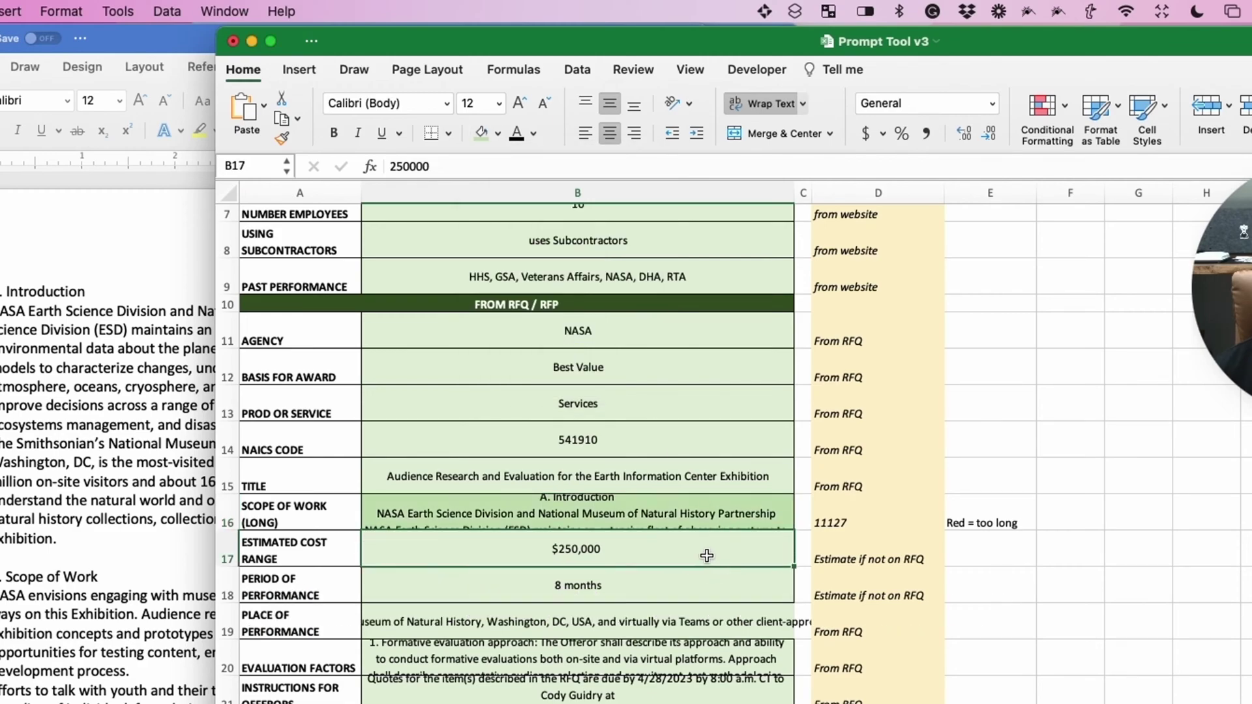
{"action": "left_click", "coordinate": [227, 551]}
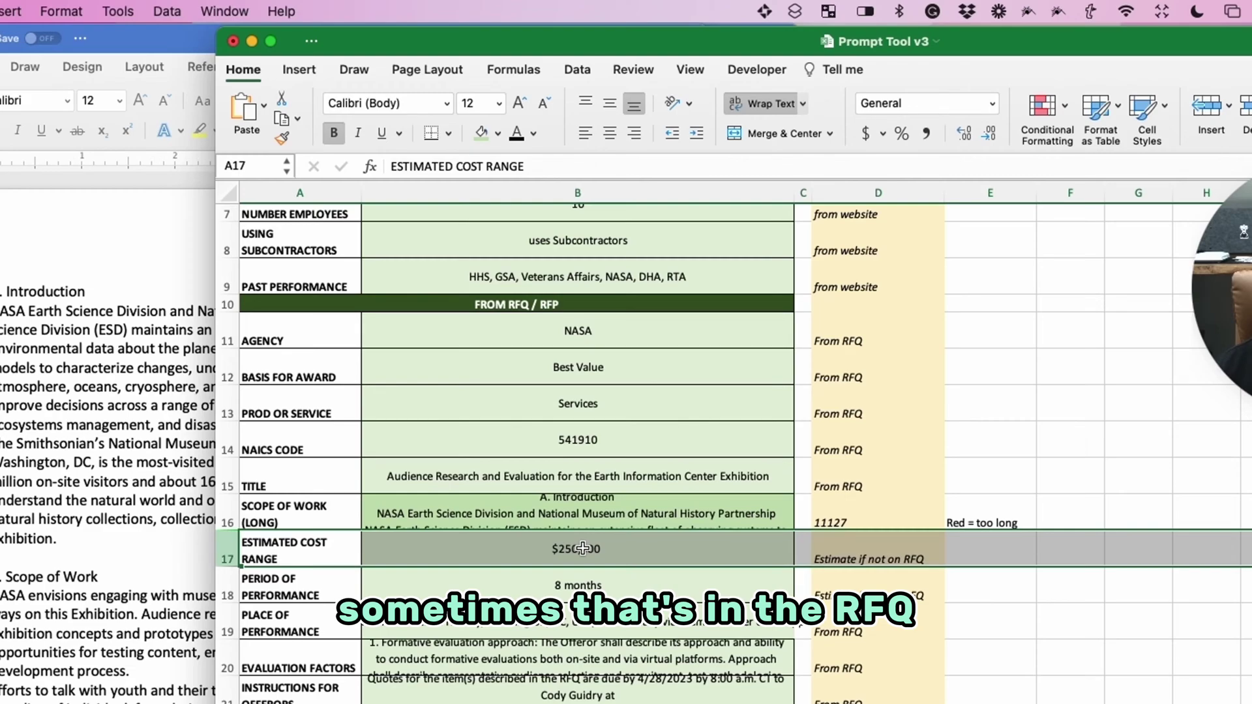
{"action": "left_click", "coordinate": [548, 585]}
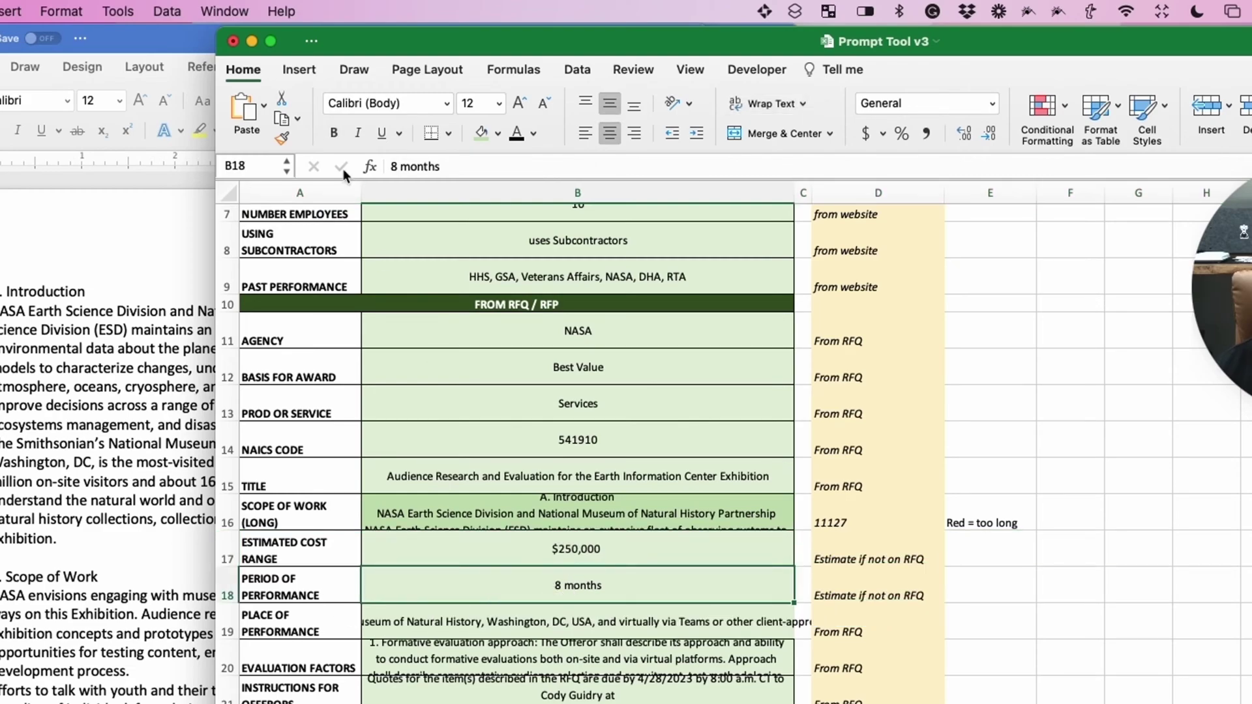
{"action": "left_click", "coordinate": [291, 136]}
{"action": "left_click", "coordinate": [463, 631]}
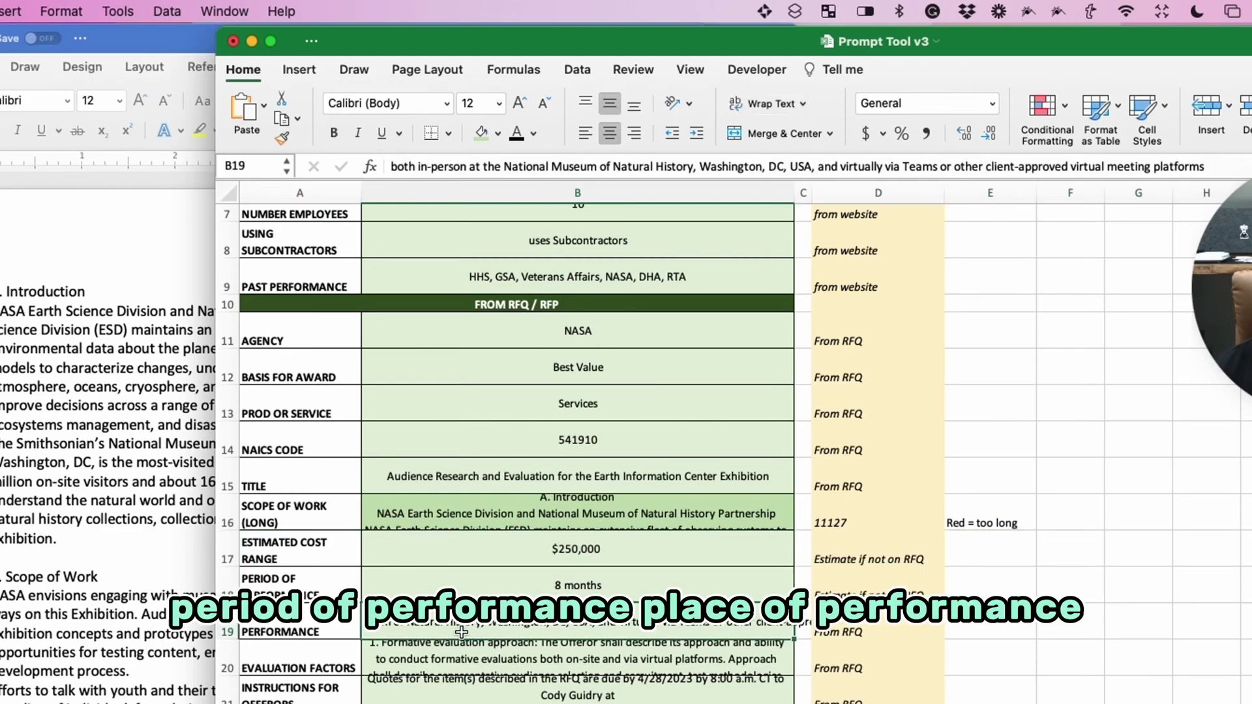
{"action": "left_click", "coordinate": [454, 663]}
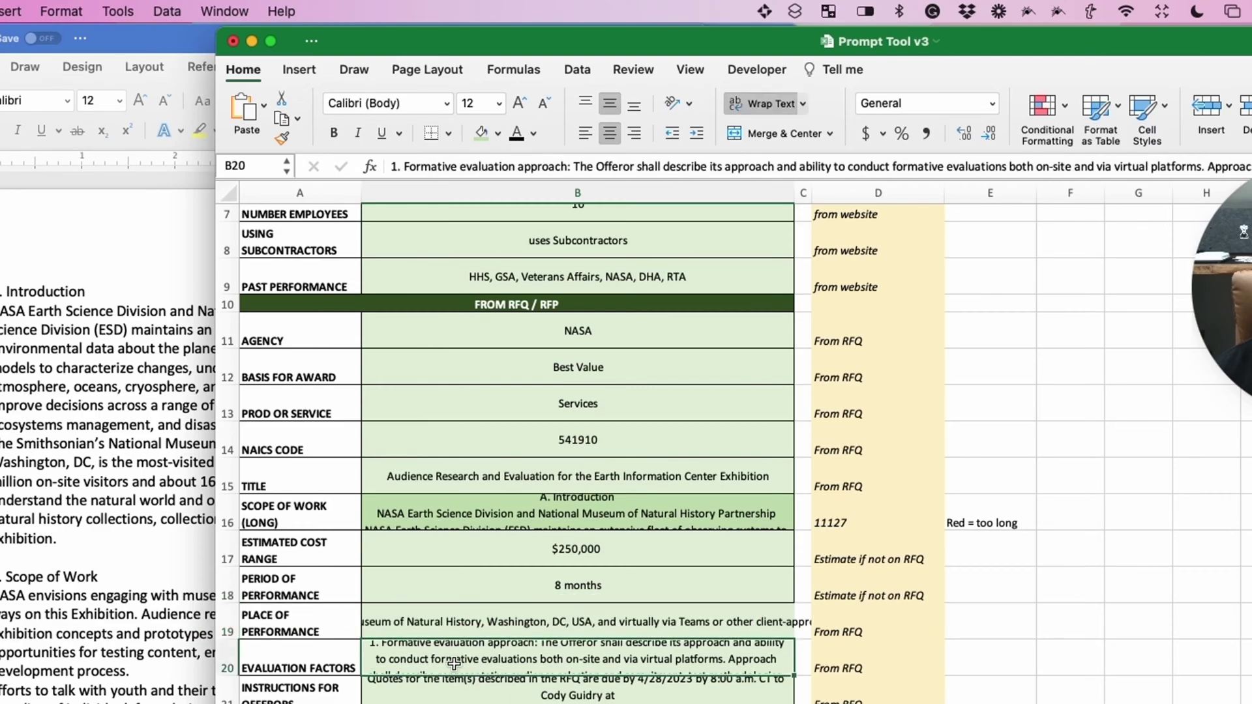
{"action": "left_click", "coordinate": [492, 698]}
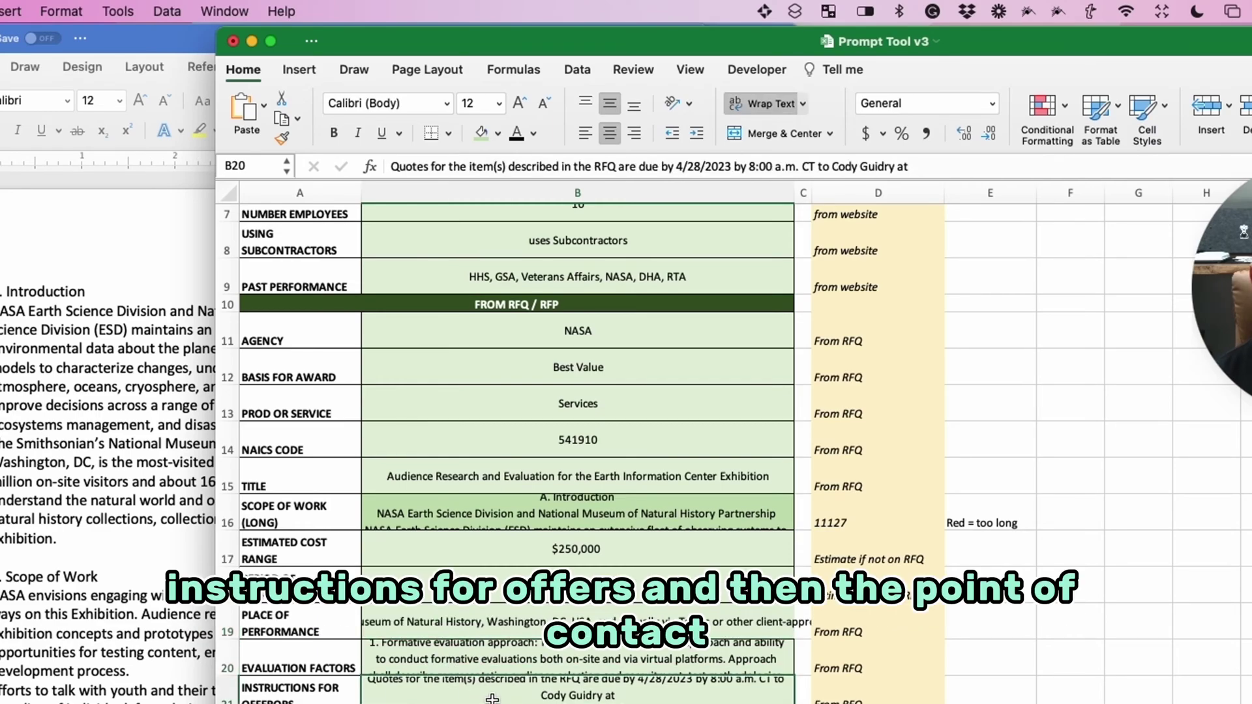
{"action": "key", "text": "Down"}
{"action": "key", "text": "shift+Up"}
{"action": "key", "text": "shift+Up"}
{"action": "key", "text": "shift+Up"}
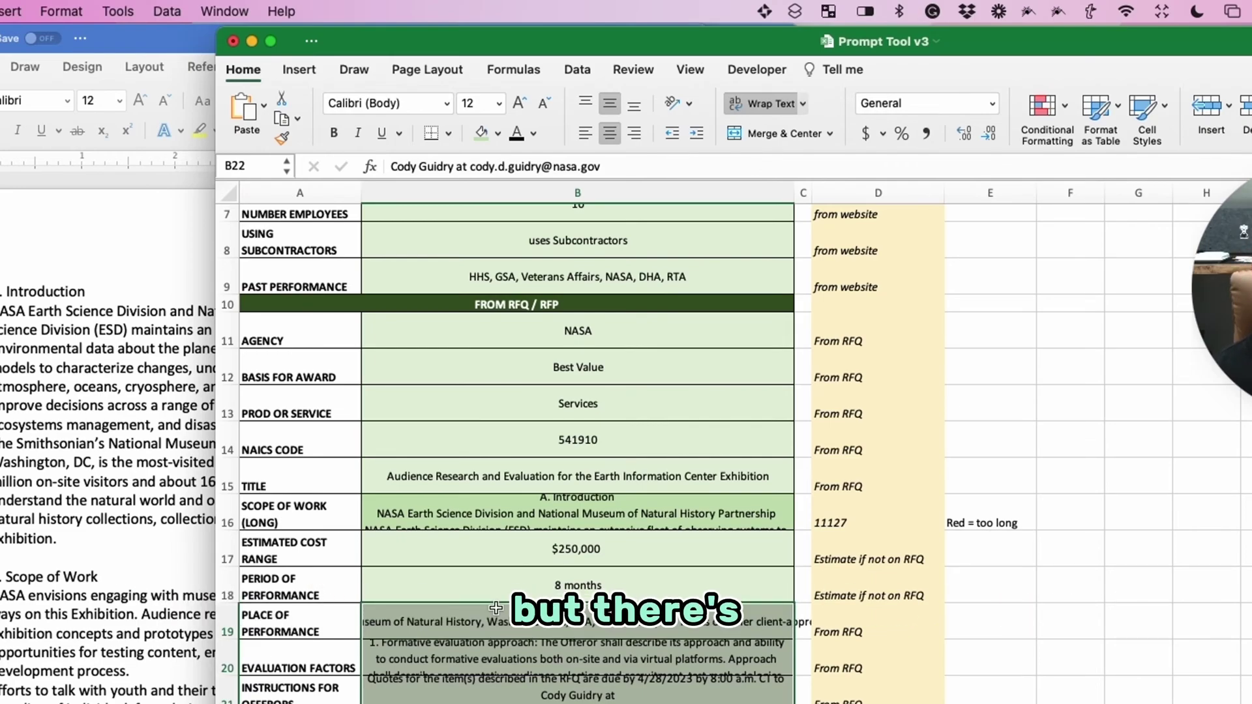
{"action": "left_click", "coordinate": [495, 608]}
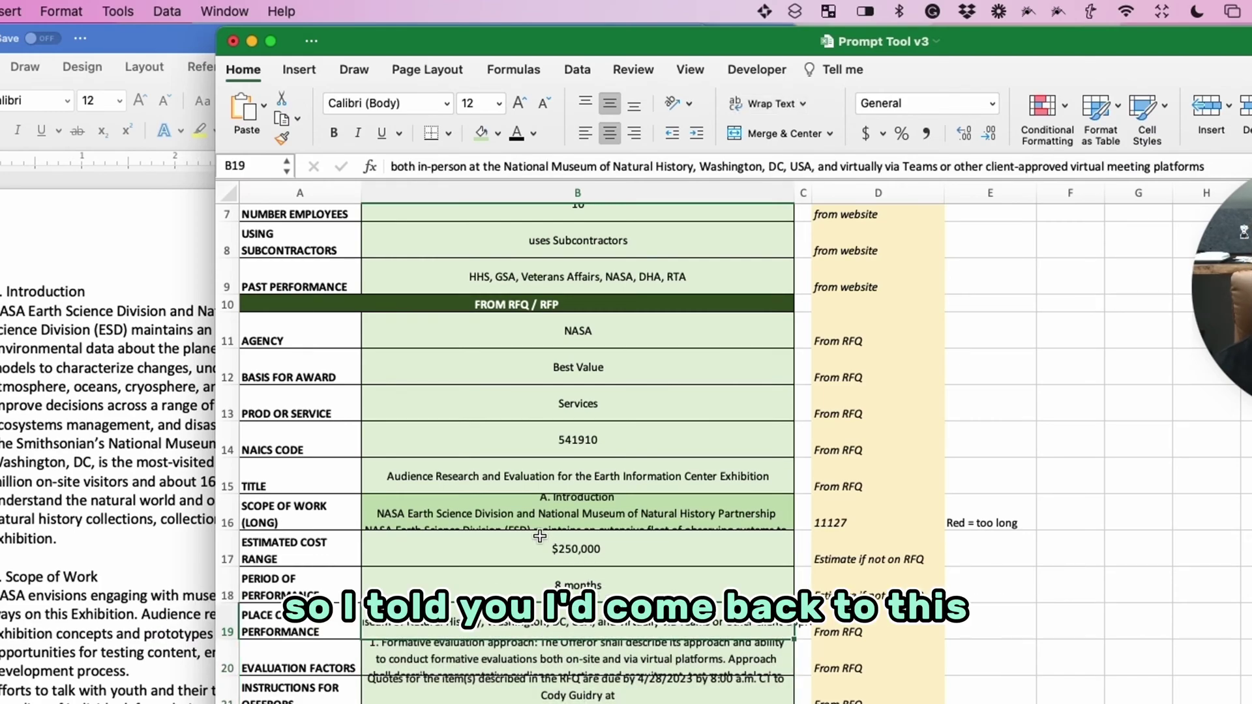
Step: Open the long scope of work text in B16 and read through its contents
{"action": "left_click", "coordinate": [482, 514]}
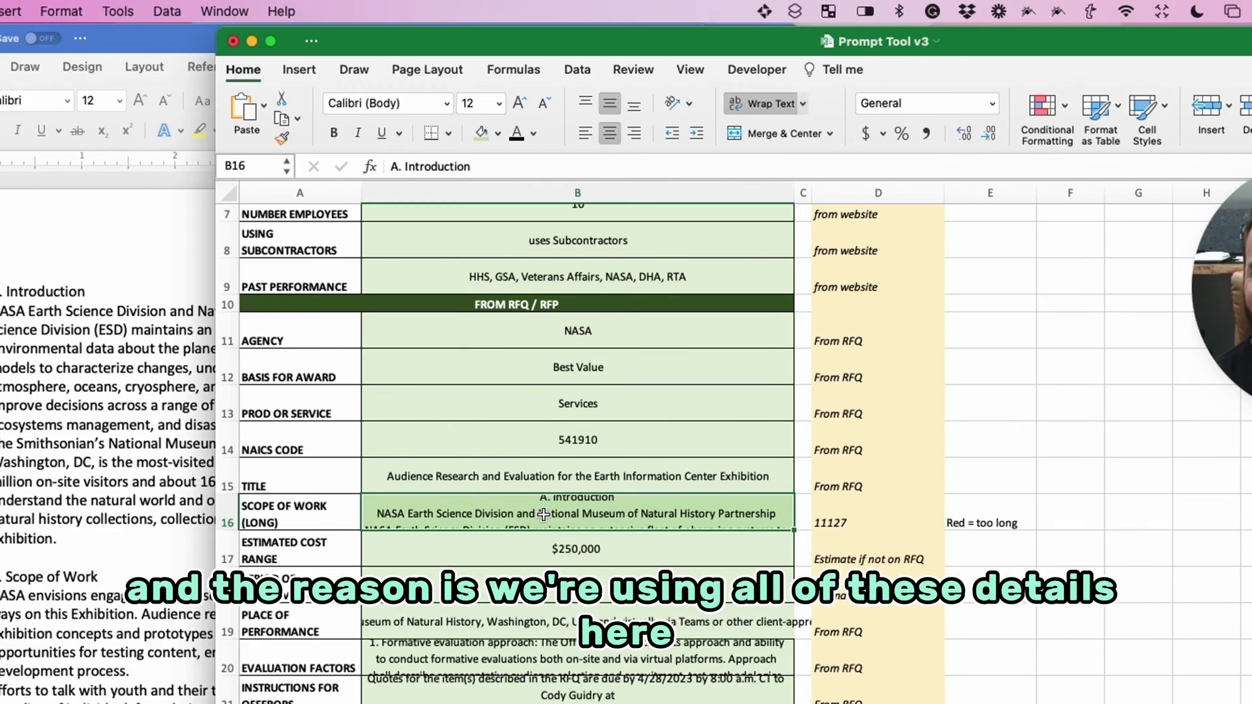
{"action": "scroll", "coordinate": [584, 233], "scroll_direction": "up", "scroll_amount": 3}
{"action": "scroll", "coordinate": [584, 233], "scroll_direction": "up", "scroll_amount": 3}
{"action": "scroll", "coordinate": [626, 563], "scroll_direction": "down", "scroll_amount": 2}
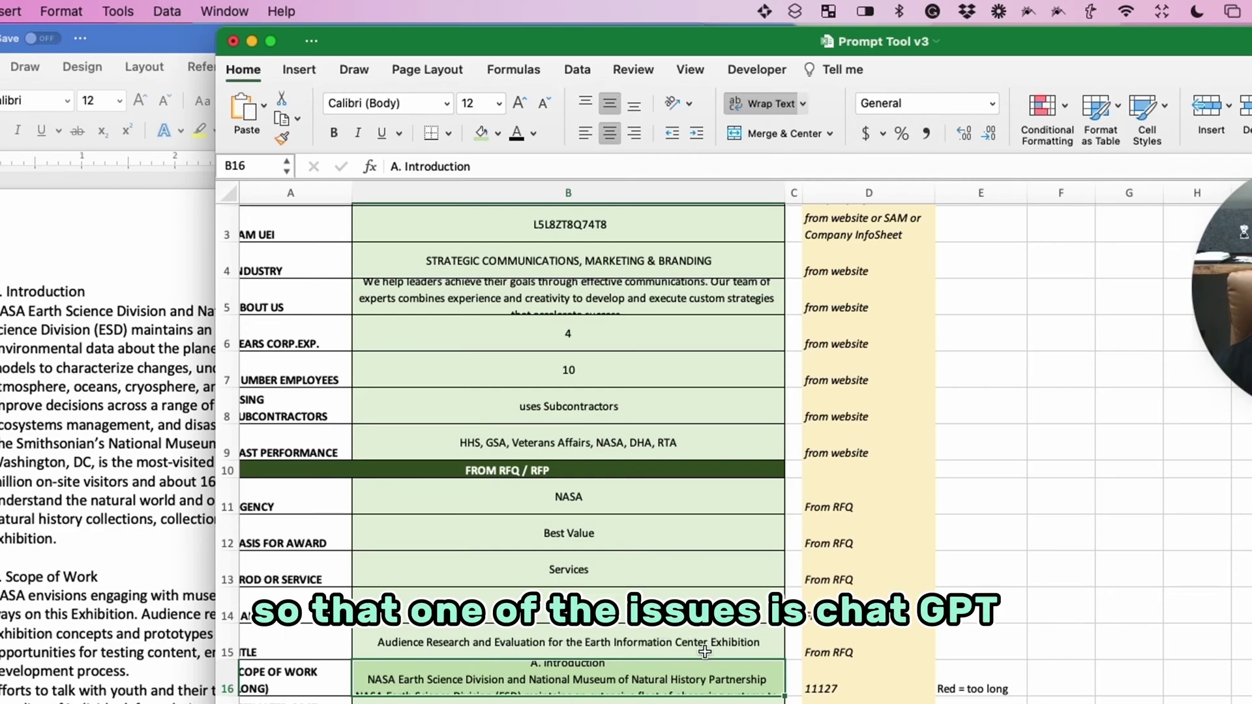
{"action": "scroll", "coordinate": [496, 679], "scroll_direction": "down", "scroll_amount": 1}
{"action": "scroll", "coordinate": [495, 679], "scroll_direction": "left", "scroll_amount": 1}
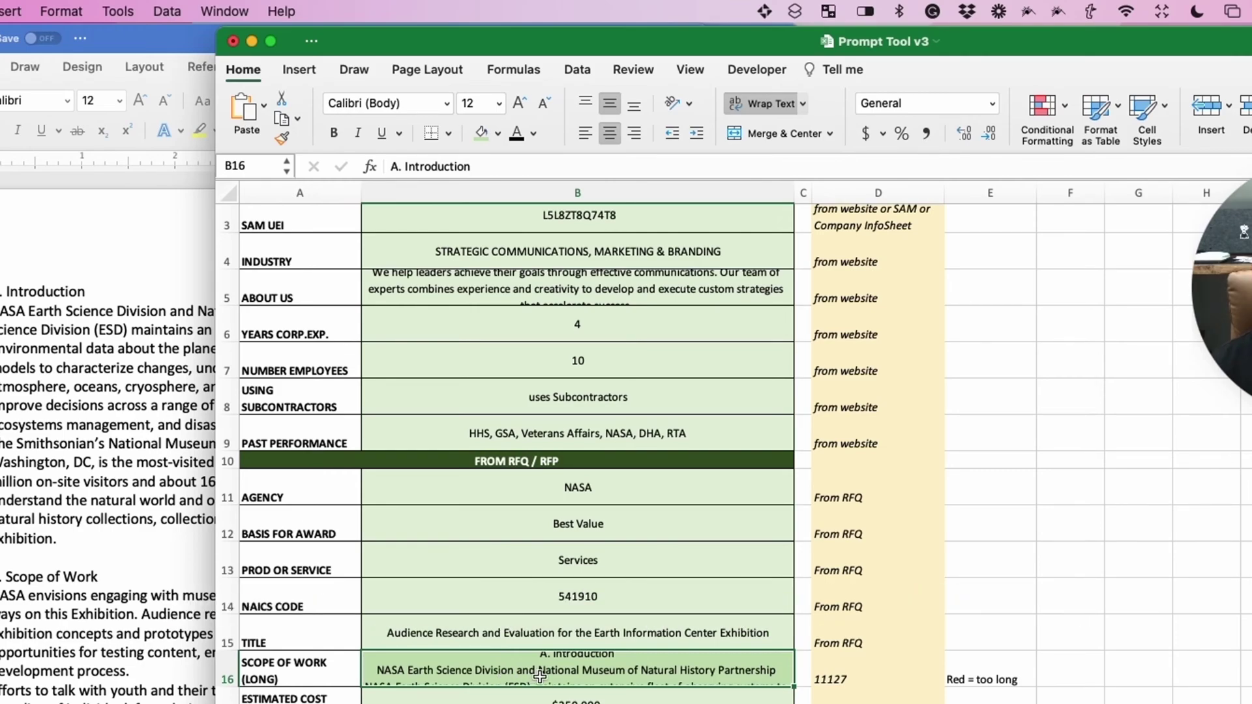
{"action": "double_click", "coordinate": [507, 678]}
{"action": "key", "text": "Down"}
{"action": "key", "text": "Down"}
{"action": "key", "text": "Down"}
{"action": "key", "text": "Down"}
{"action": "key", "text": "Down"}
{"action": "key", "text": "Down"}
{"action": "key", "text": "Down"}
{"action": "key", "text": "Down"}
{"action": "key", "text": "Down"}
{"action": "key", "text": "Down"}
{"action": "key", "text": "Down"}
{"action": "key", "text": "Down"}
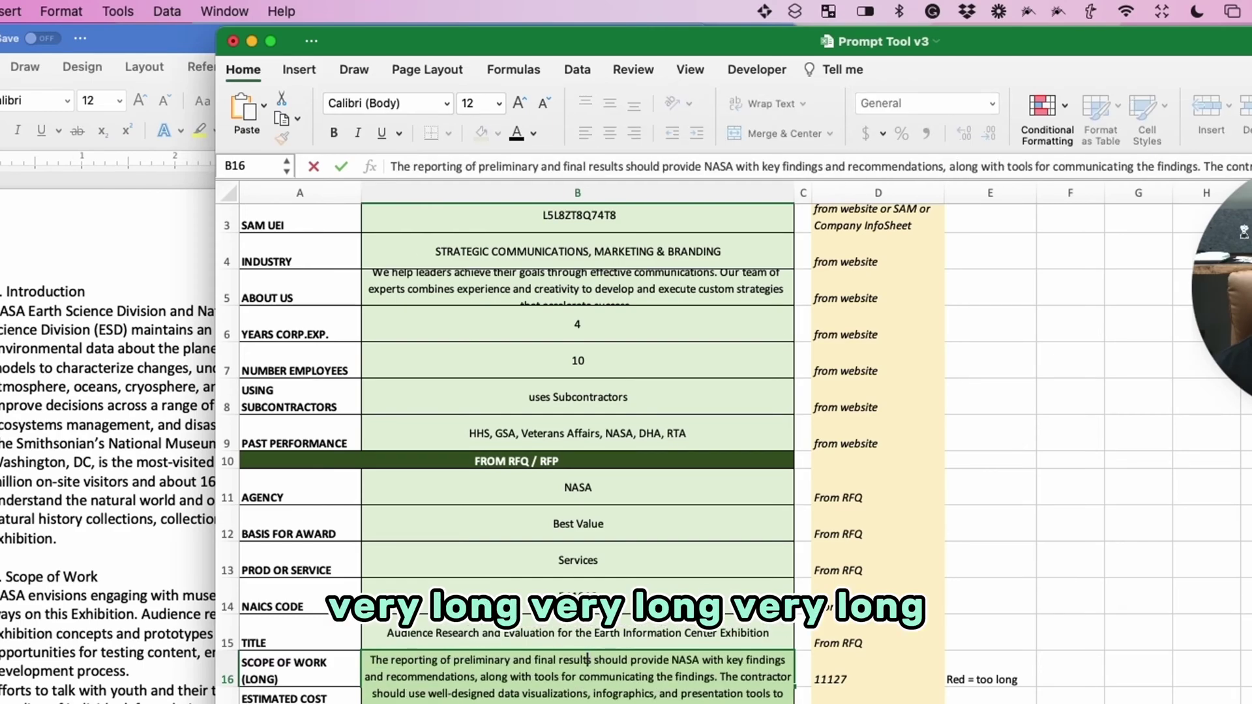
{"action": "key", "text": "Down"}
{"action": "key", "text": "Down"}
{"action": "key", "text": "Down"}
{"action": "key", "text": "Down"}
{"action": "key", "text": "Down"}
{"action": "key", "text": "Down"}
{"action": "key", "text": "Down"}
{"action": "key", "text": "Down"}
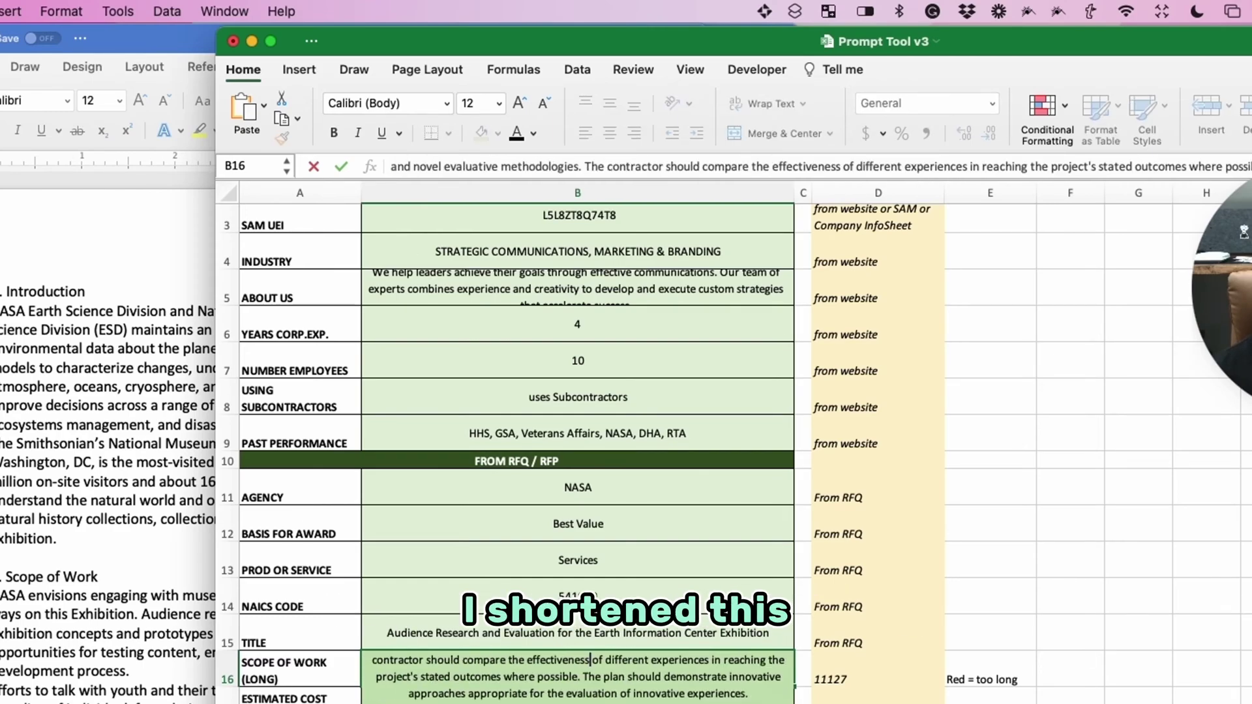
{"action": "key", "text": "Up"}
{"action": "key", "text": "Up"}
{"action": "key", "text": "Up"}
{"action": "key", "text": "Up"}
{"action": "key", "text": "Up"}
{"action": "key", "text": "Up"}
{"action": "key", "text": "Up"}
{"action": "key", "text": "Up"}
{"action": "key", "text": "Up"}
{"action": "key", "text": "Up"}
{"action": "key", "text": "Up"}
{"action": "key", "text": "Up"}
{"action": "key", "text": "Up"}
{"action": "key", "text": "Up"}
{"action": "key", "text": "Up"}
{"action": "key", "text": "Up"}
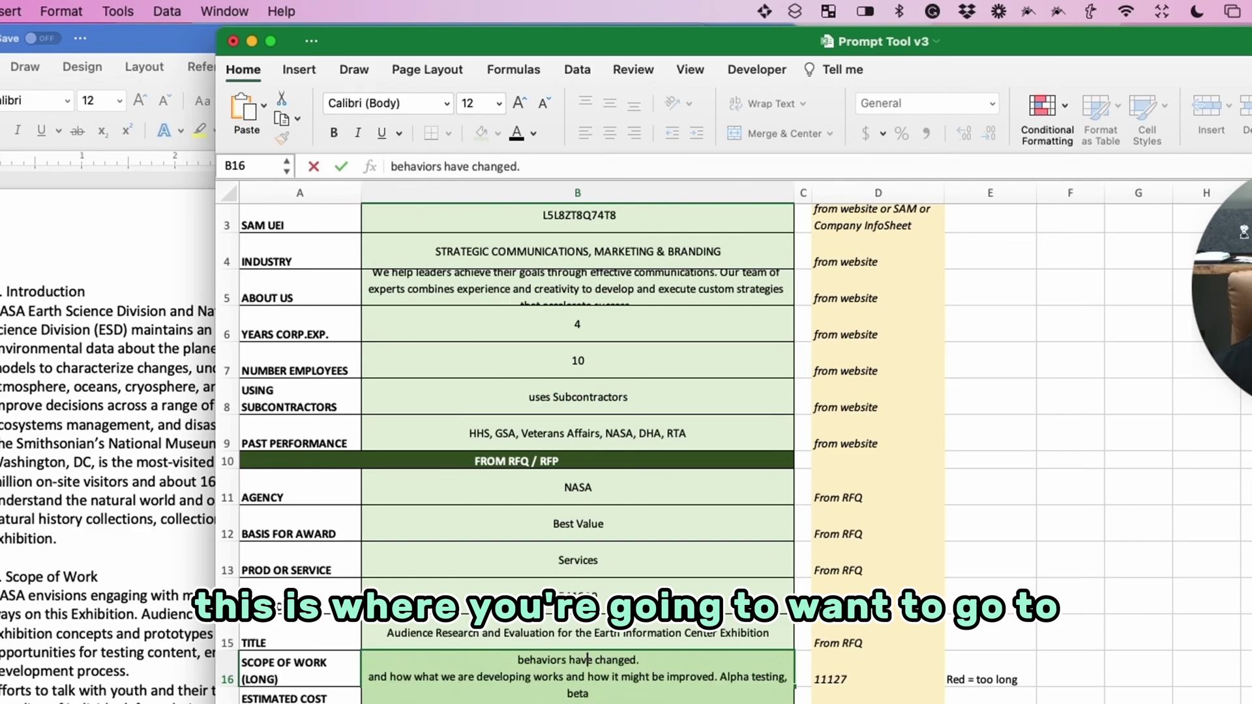
{"action": "key", "text": "Down"}
{"action": "key", "text": "Down"}
{"action": "key", "text": "Down"}
{"action": "key", "text": "Down"}
{"action": "key", "text": "Down"}
{"action": "key", "text": "Down"}
{"action": "key", "text": "Down"}
{"action": "key", "text": "Down"}
{"action": "key", "text": "Down"}
{"action": "key", "text": "Down"}
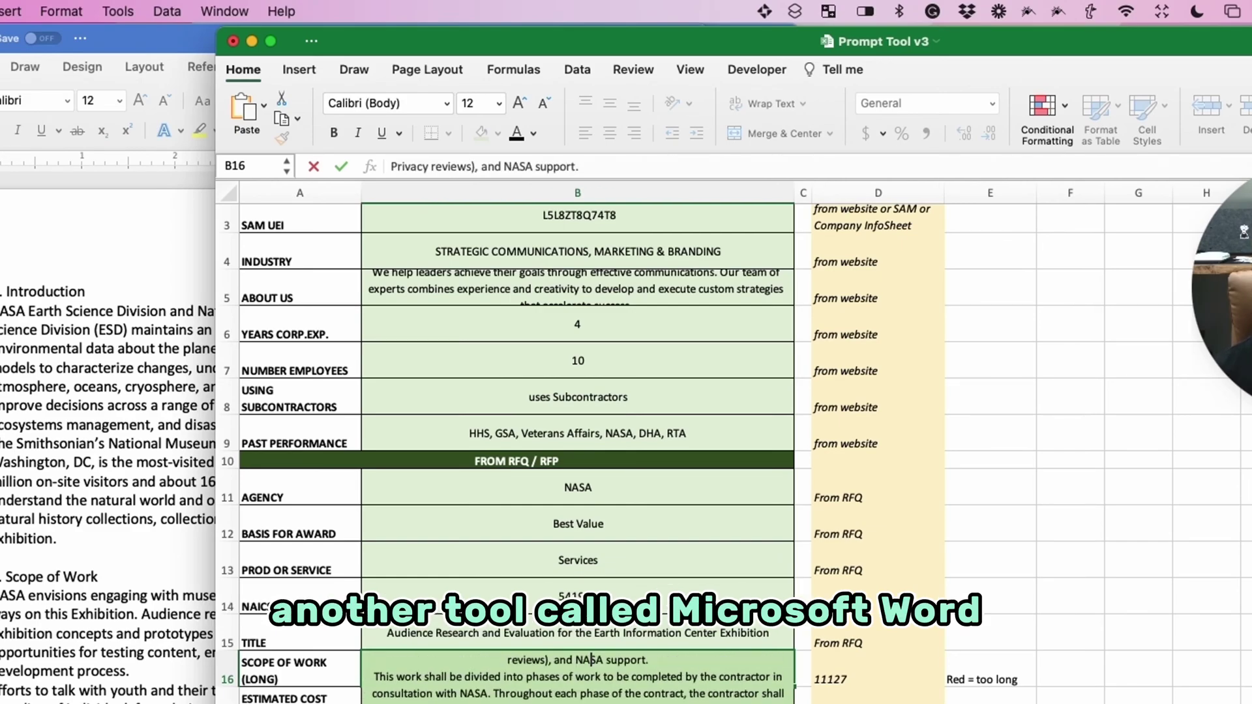
{"action": "key", "text": "Down"}
{"action": "key", "text": "Down"}
{"action": "key", "text": "Down"}
{"action": "key", "text": "Down"}
{"action": "key", "text": "Down"}
{"action": "key", "text": "Down"}
{"action": "key", "text": "Down"}
{"action": "key", "text": "Down"}
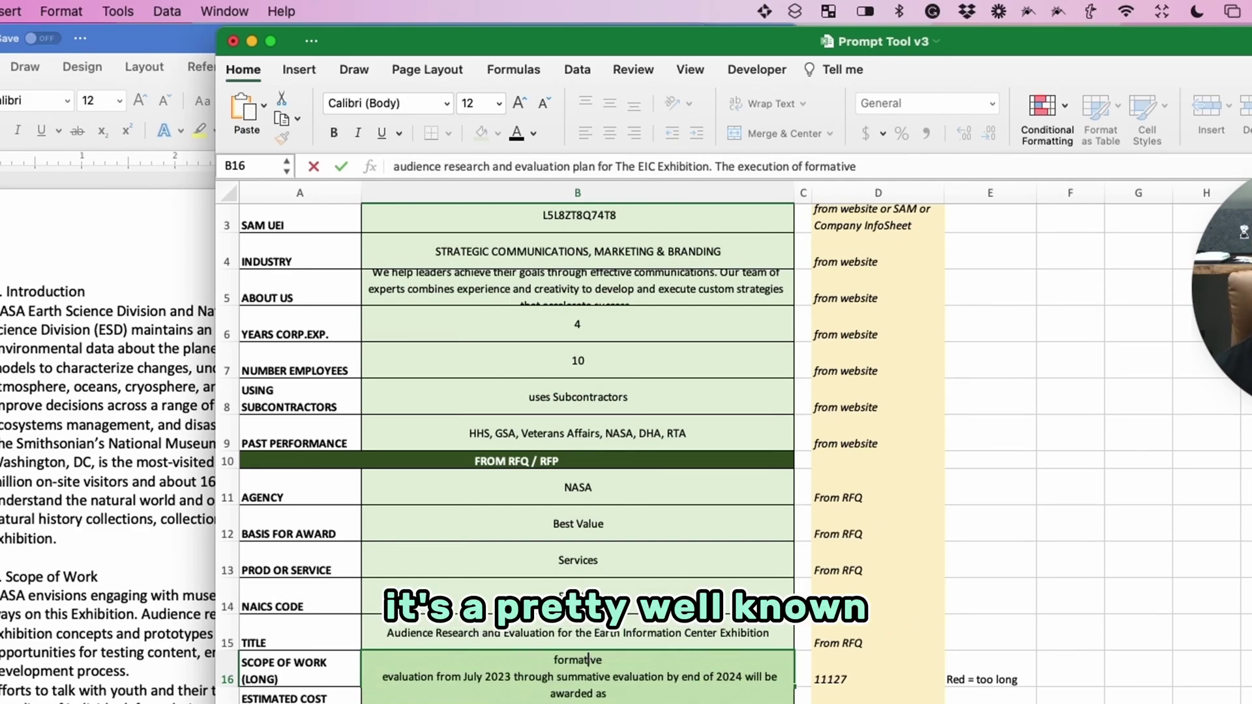
{"action": "key", "text": "Up"}
{"action": "key", "text": "Up"}
{"action": "key", "text": "Up"}
{"action": "key", "text": "Up"}
{"action": "key", "text": "Up"}
{"action": "key", "text": "Up"}
{"action": "key", "text": "Up"}
{"action": "key", "text": "Up"}
{"action": "key", "text": "Up"}
{"action": "key", "text": "Up"}
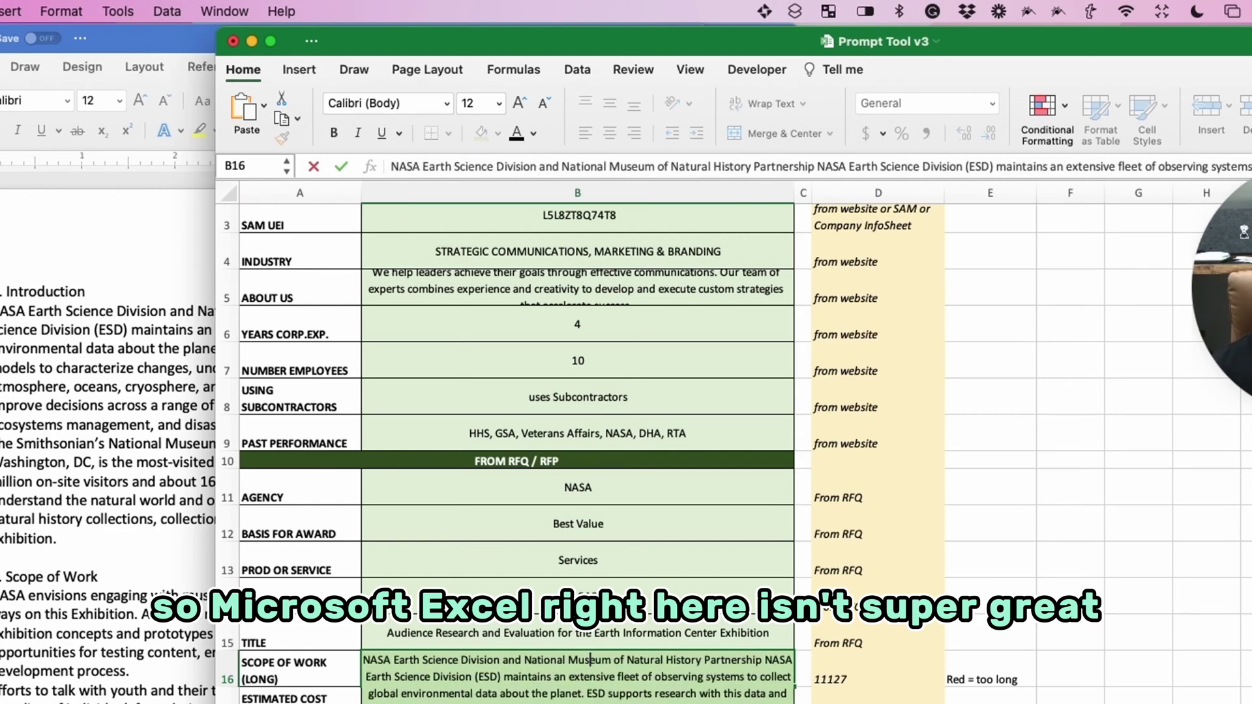
Step: Leave the scope of work text in B16 and check the character-count formula in D16
{"action": "left_click", "coordinate": [306, 673]}
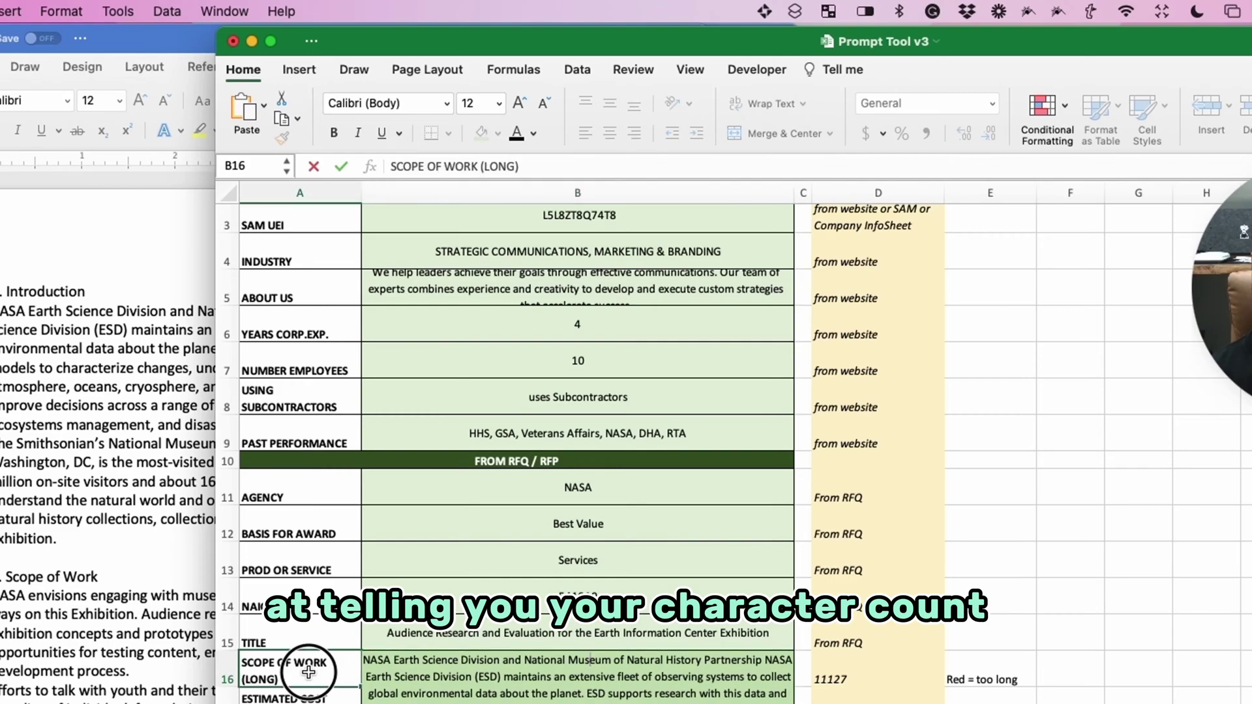
{"action": "left_click", "coordinate": [854, 675]}
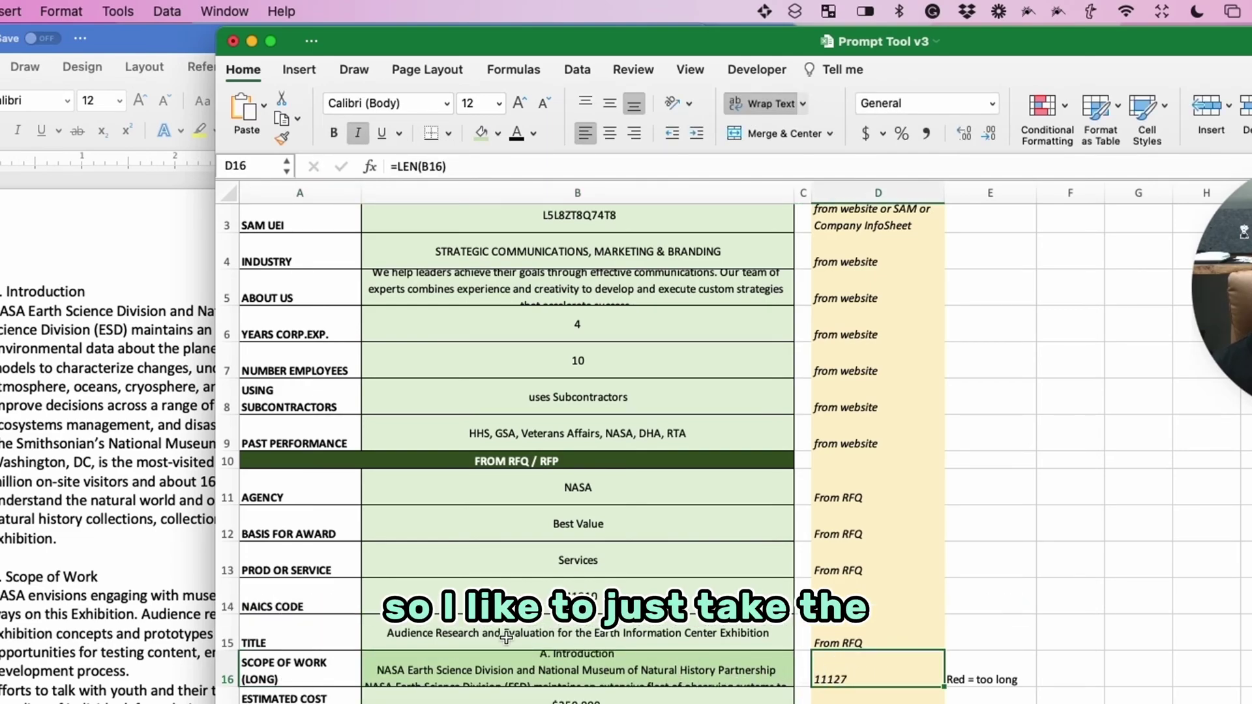
Step: Switch to the Word document and review the copied RFQ text from the introduction through deliverables and submittals
{"action": "left_click", "coordinate": [214, 386]}
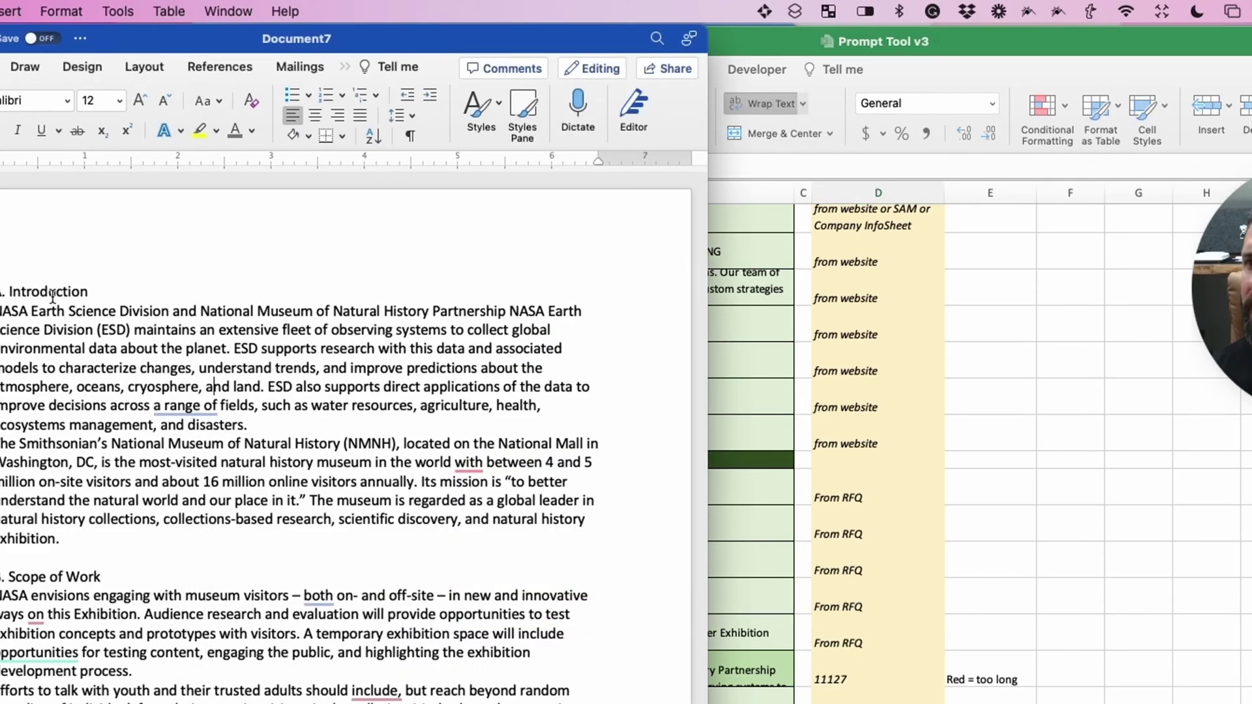
{"action": "left_click_drag", "start_coordinate": [2, 291], "coordinate": [150, 519]}
{"action": "scroll", "coordinate": [152, 486], "scroll_direction": "down", "scroll_amount": 15}
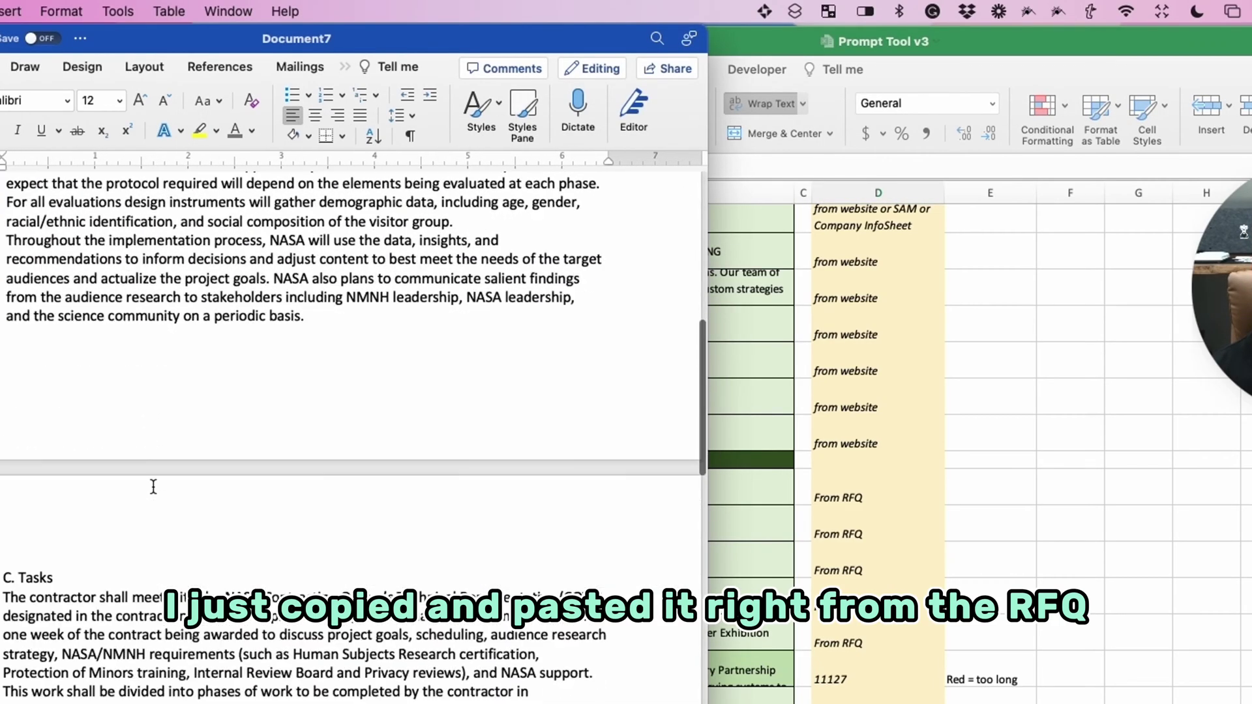
{"action": "scroll", "coordinate": [153, 486], "scroll_direction": "down", "scroll_amount": 10}
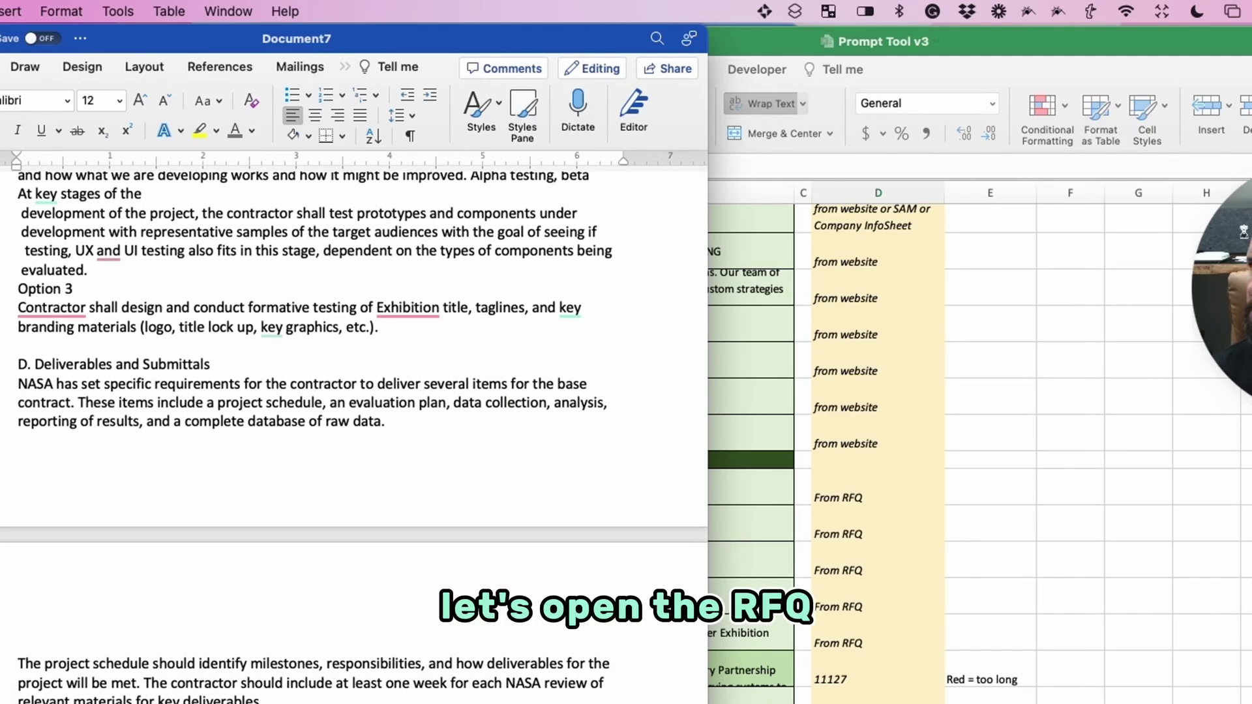
Step: Switch to the Statement of Work PDF and compare its introduction and scope of work sections as sources for the copied text
{"action": "key", "text": "super+Tab"}
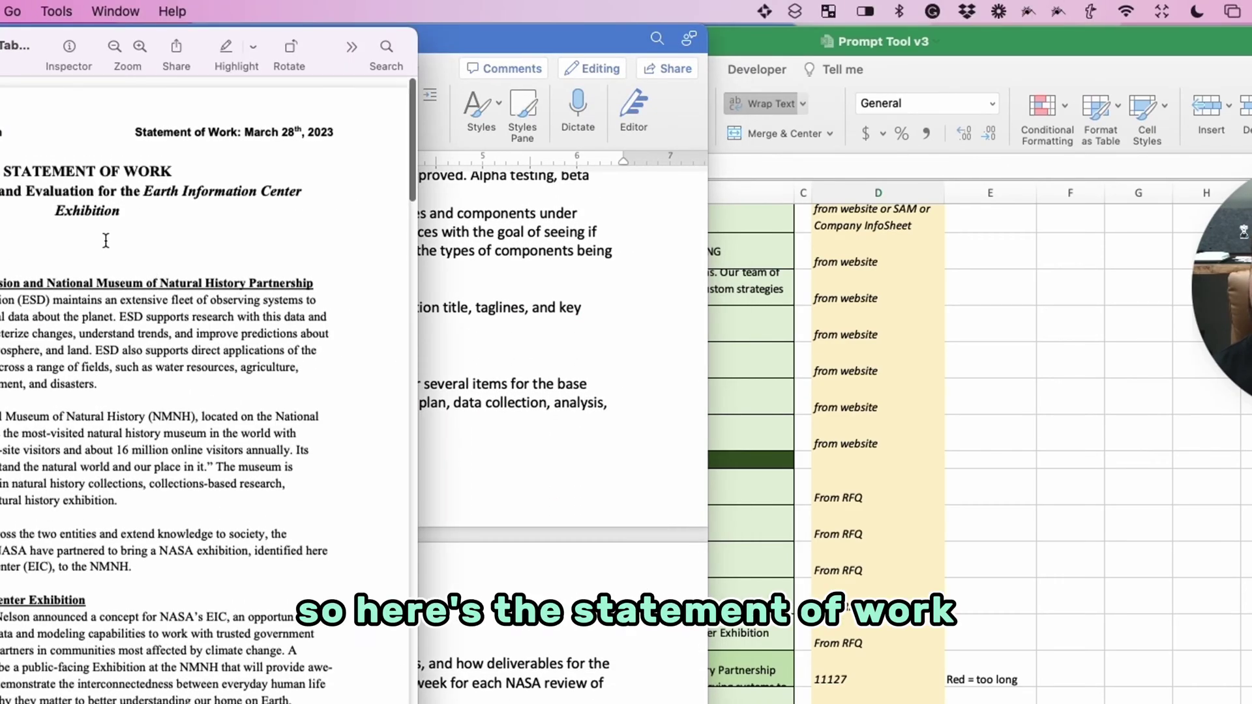
{"action": "scroll", "coordinate": [21, 428], "scroll_direction": "down", "scroll_amount": 20}
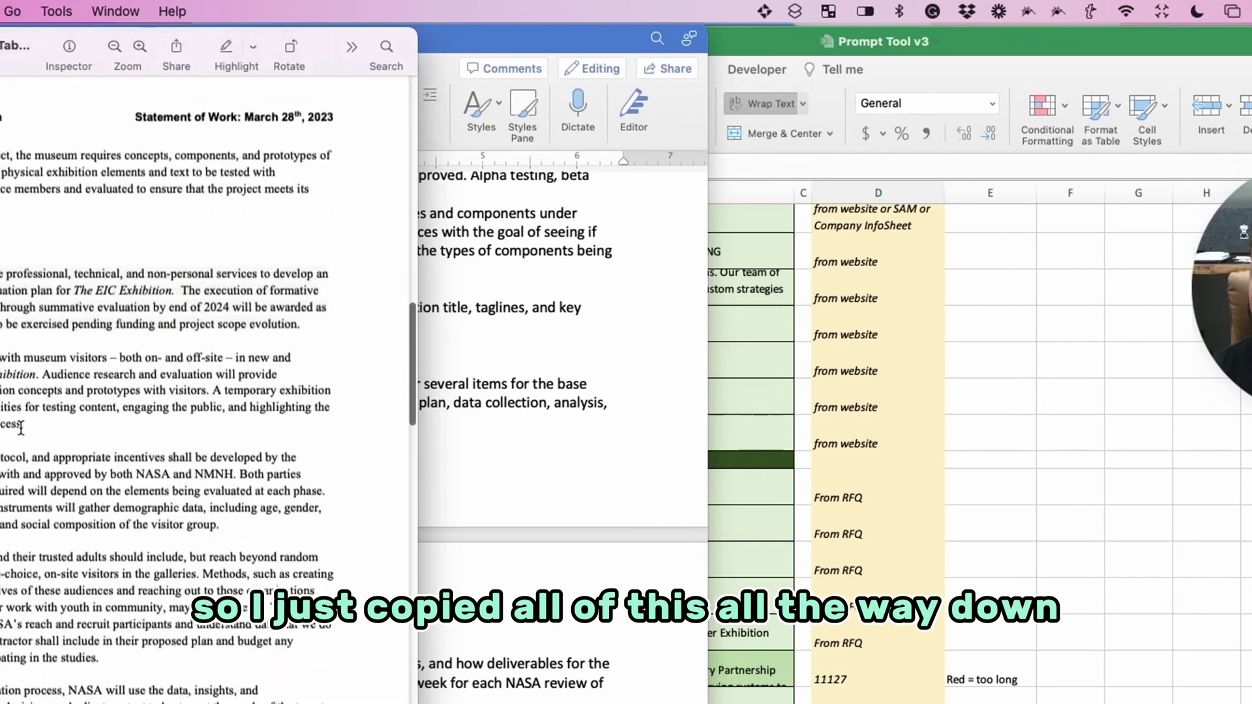
{"action": "scroll", "coordinate": [21, 428], "scroll_direction": "up", "scroll_amount": 20}
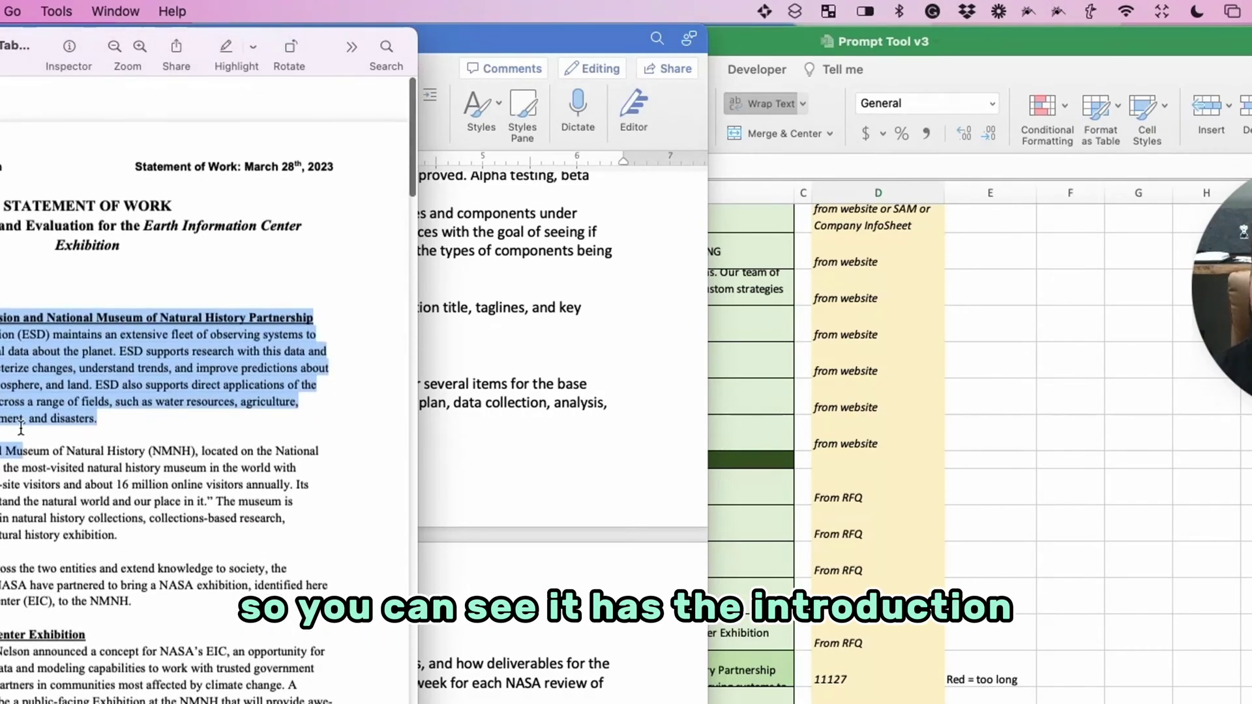
{"action": "scroll", "coordinate": [206, 371], "scroll_direction": "down", "scroll_amount": 15}
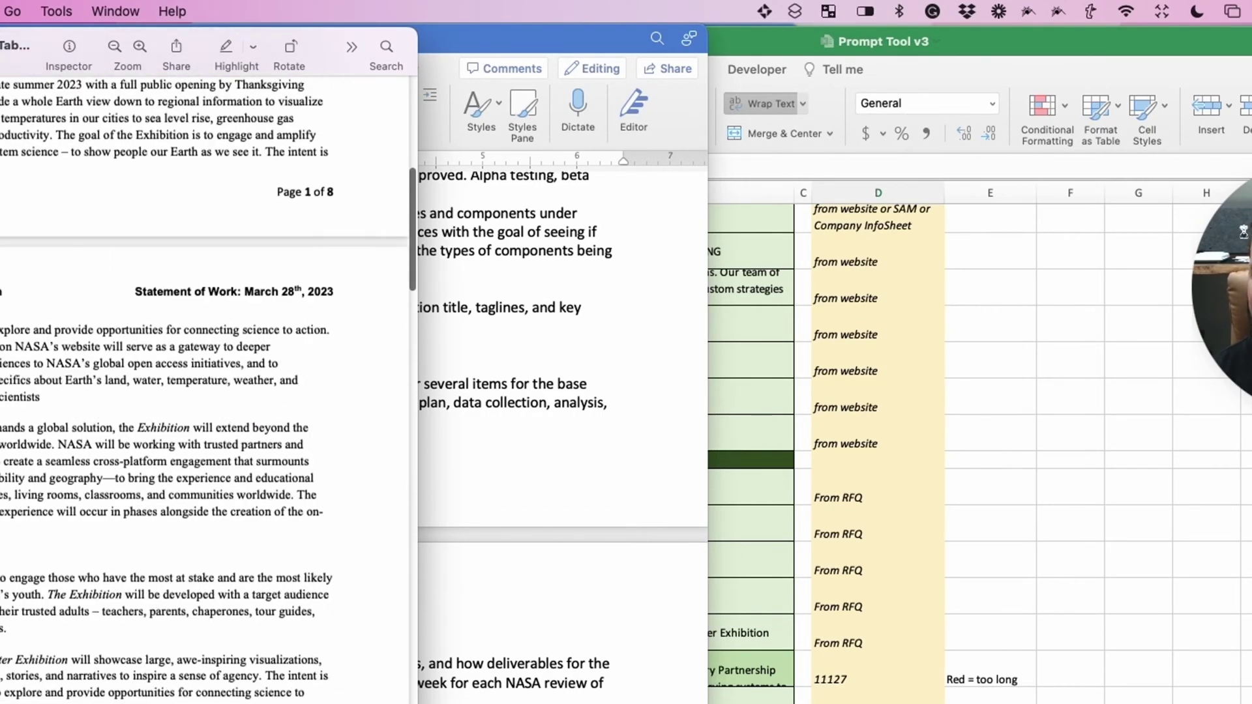
{"action": "scroll", "coordinate": [52, 492], "scroll_direction": "down", "scroll_amount": 15}
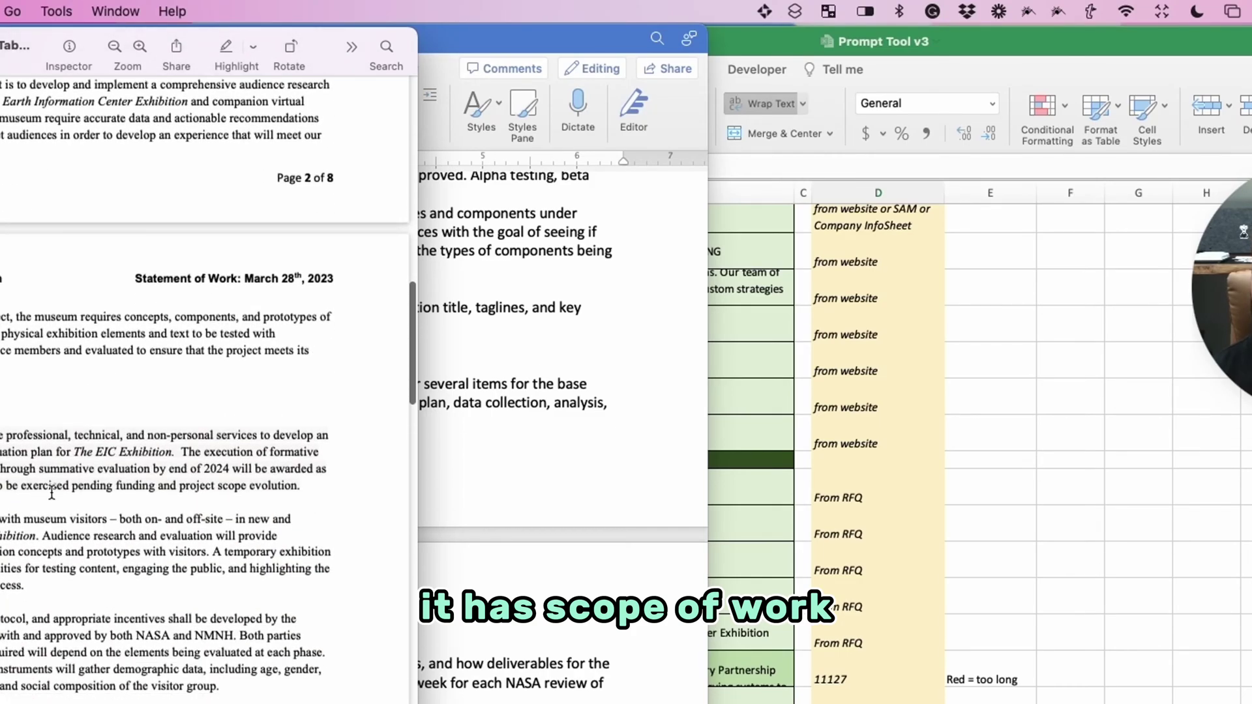
{"action": "scroll", "coordinate": [52, 492], "scroll_direction": "up", "scroll_amount": 5}
{"action": "scroll", "coordinate": [51, 491], "scroll_direction": "down", "scroll_amount": 15}
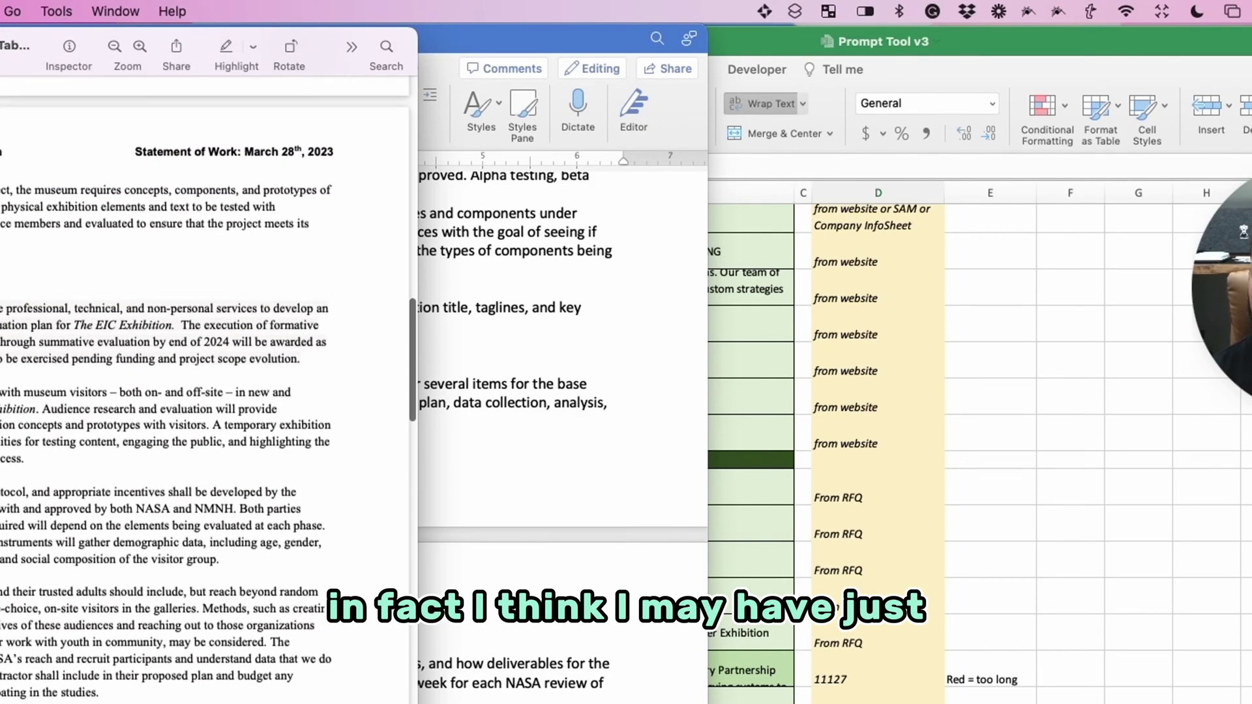
{"action": "left_click", "coordinate": [28, 349], "text": "shift"}
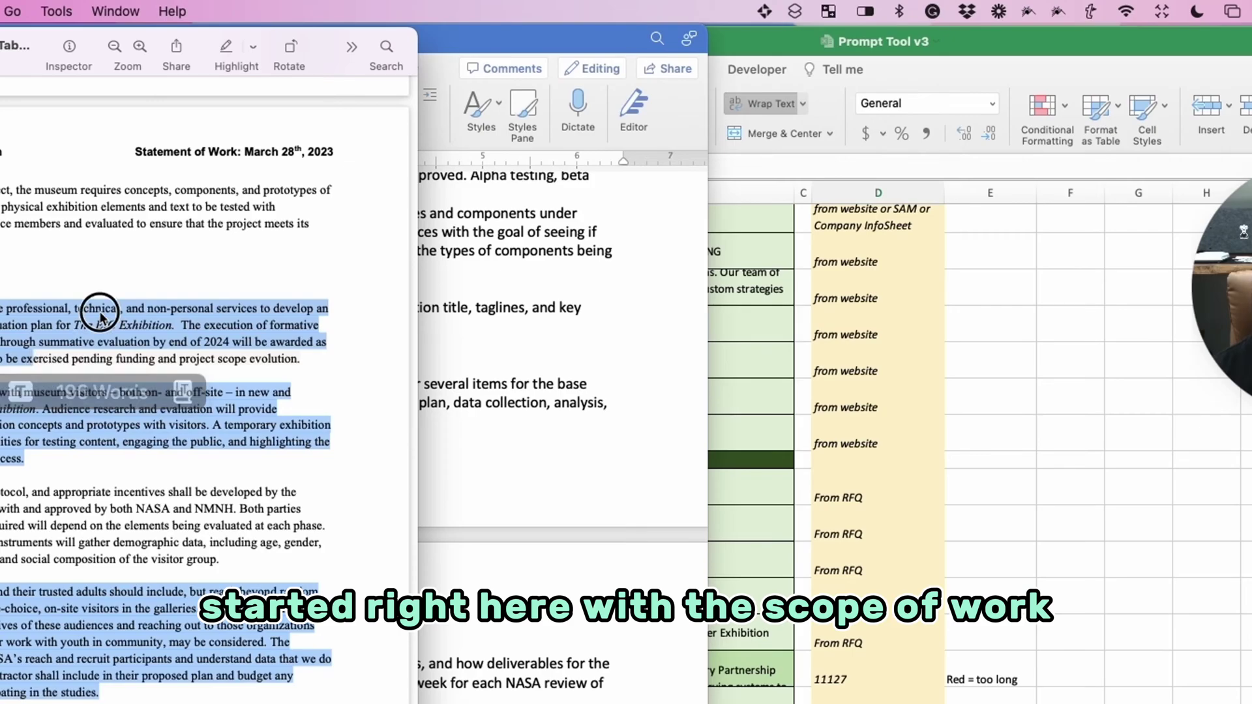
Step: Look through the Statement of Work from the introduction to the tasks and deliverables for detail worth including
{"action": "scroll", "coordinate": [98, 309], "scroll_direction": "up", "scroll_amount": 20}
{"action": "scroll", "coordinate": [101, 311], "scroll_direction": "up", "scroll_amount": 10}
{"action": "scroll", "coordinate": [84, 580], "scroll_direction": "down", "scroll_amount": 20}
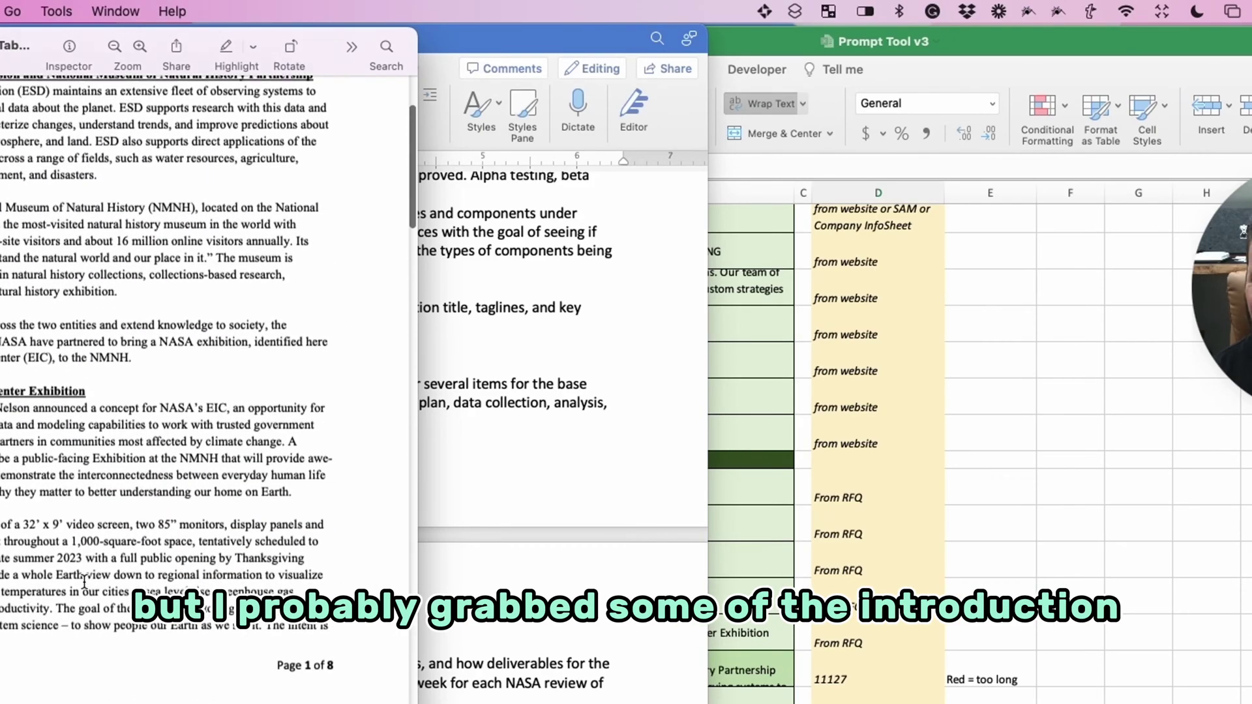
{"action": "scroll", "coordinate": [84, 580], "scroll_direction": "down", "scroll_amount": 5}
{"action": "scroll", "coordinate": [83, 580], "scroll_direction": "up", "scroll_amount": 15}
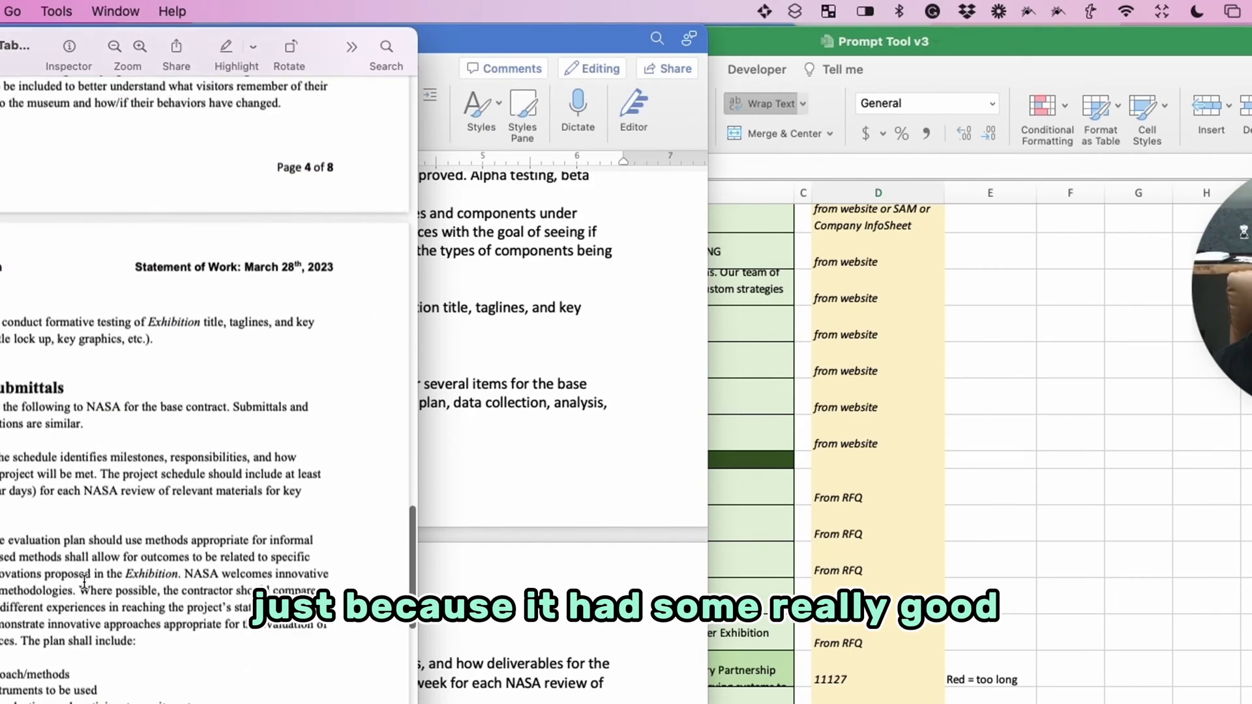
{"action": "scroll", "coordinate": [83, 580], "scroll_direction": "down", "scroll_amount": 4}
{"action": "scroll", "coordinate": [83, 580], "scroll_direction": "up", "scroll_amount": 5}
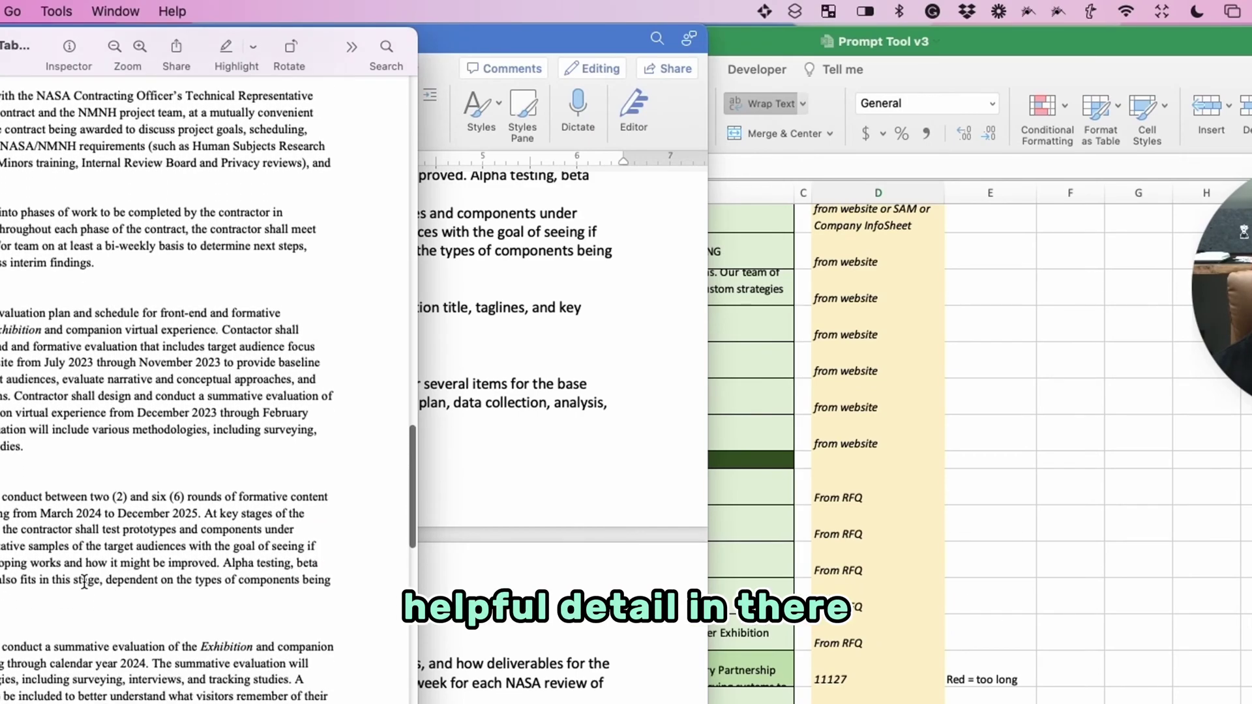
{"action": "scroll", "coordinate": [83, 581], "scroll_direction": "up", "scroll_amount": 10}
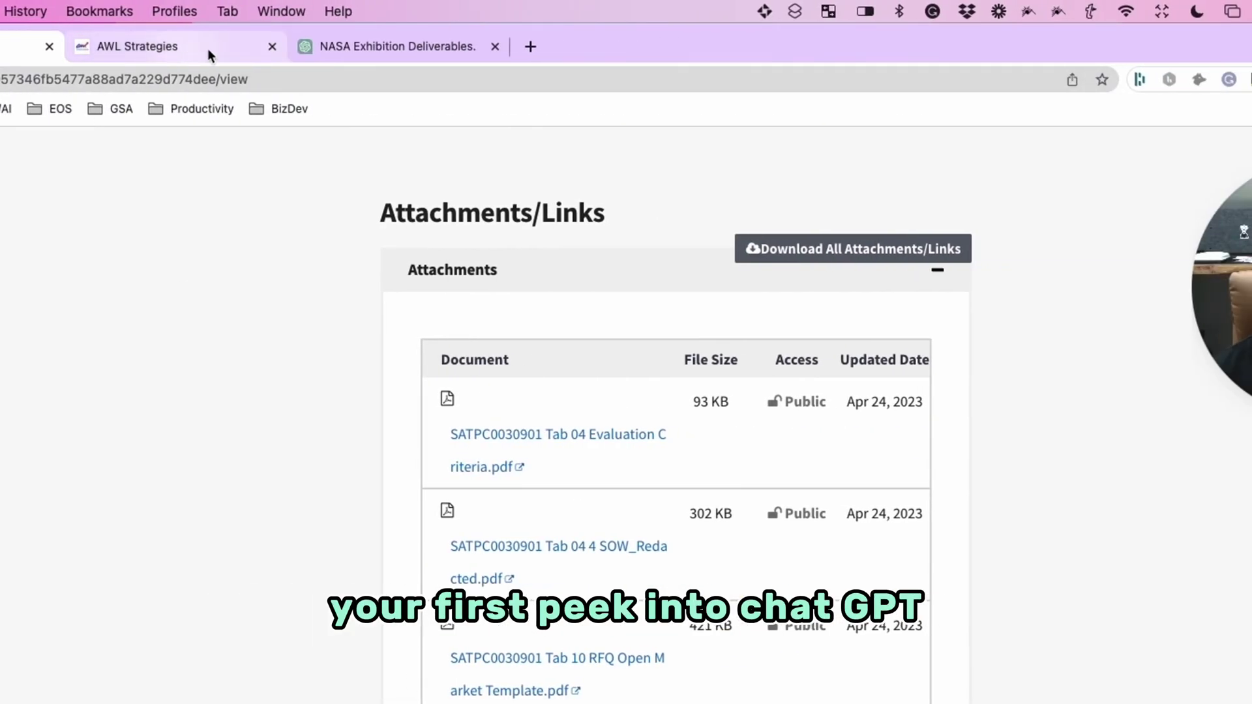
Step: Switch to the NASA Exhibition Deliverables chat in ChatGPT and review the summarize prompt with its pasted deliverables text and replies
{"action": "left_click", "coordinate": [374, 46]}
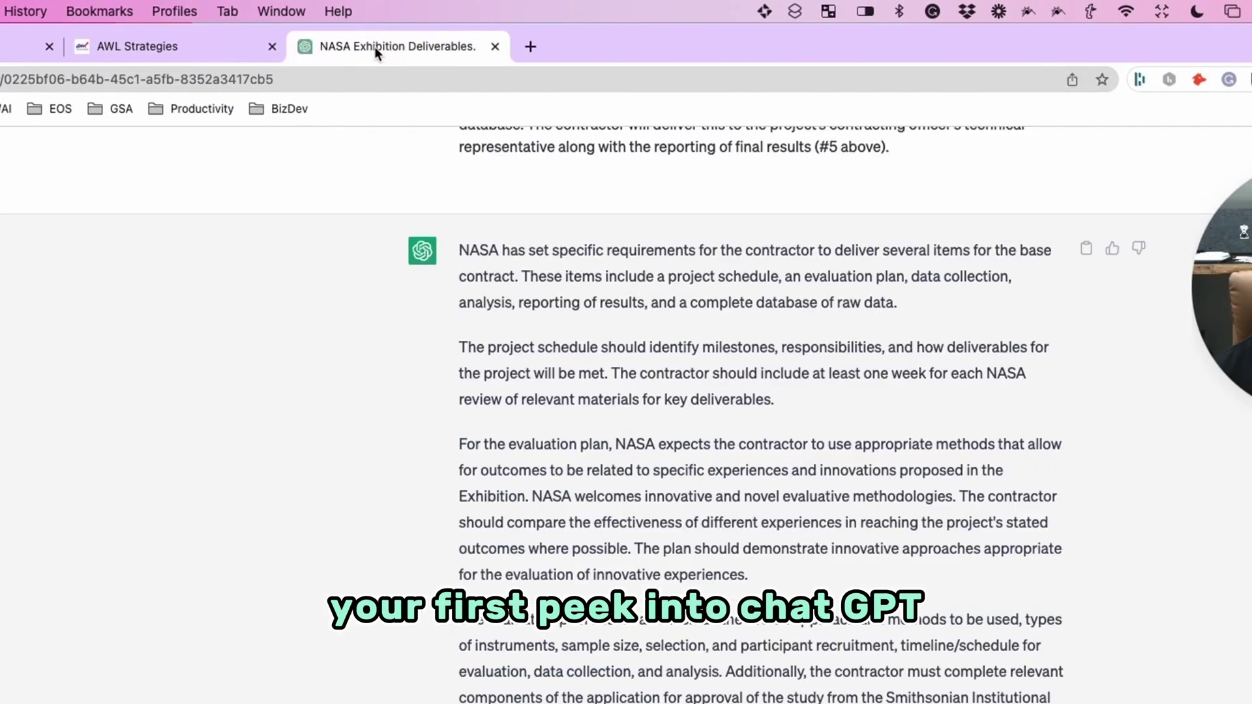
{"action": "scroll", "coordinate": [491, 322], "scroll_direction": "down", "scroll_amount": 10}
{"action": "scroll", "coordinate": [491, 322], "scroll_direction": "up", "scroll_amount": 15}
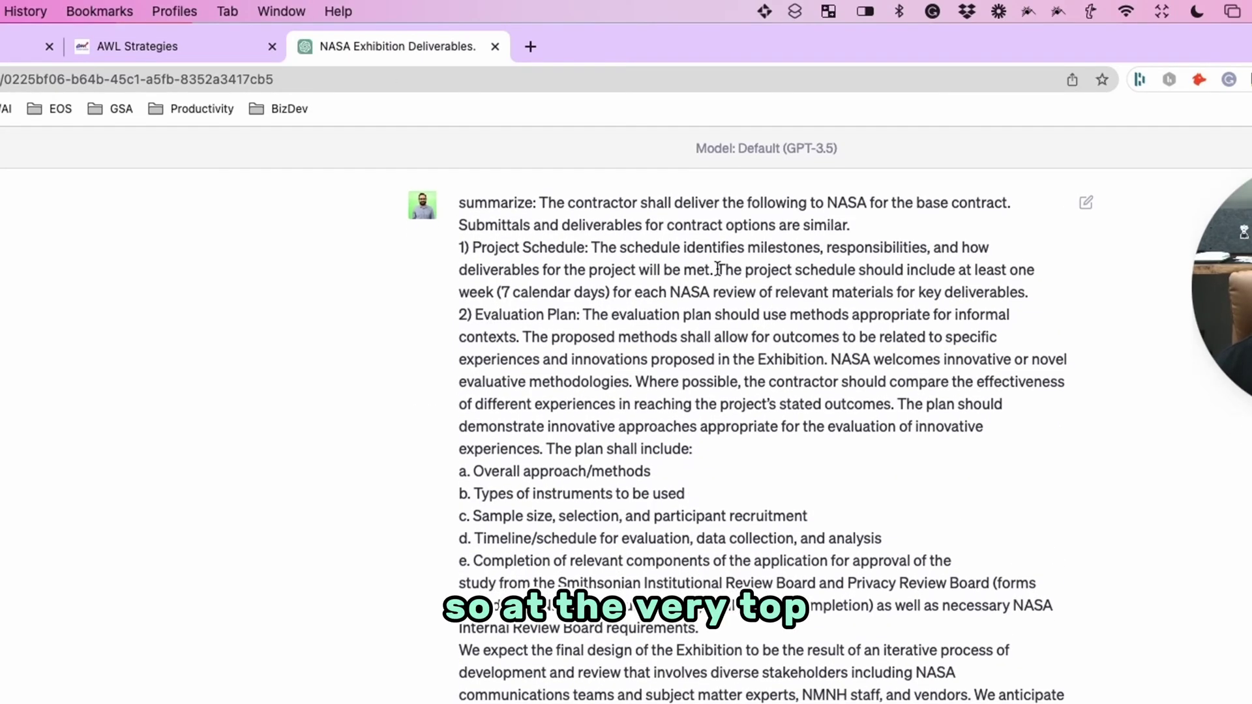
{"action": "double_click", "coordinate": [500, 207]}
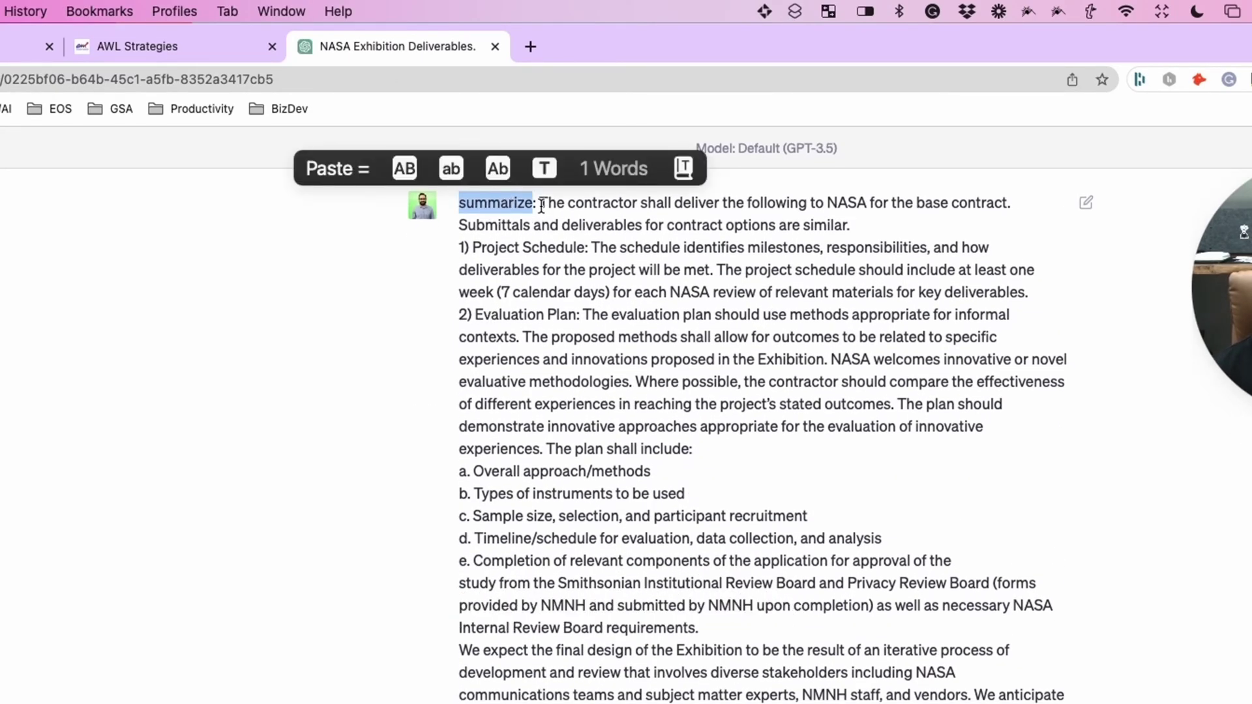
{"action": "left_click_drag", "start_coordinate": [540, 203], "coordinate": [582, 404]}
{"action": "scroll", "coordinate": [611, 393], "scroll_direction": "down", "scroll_amount": 15}
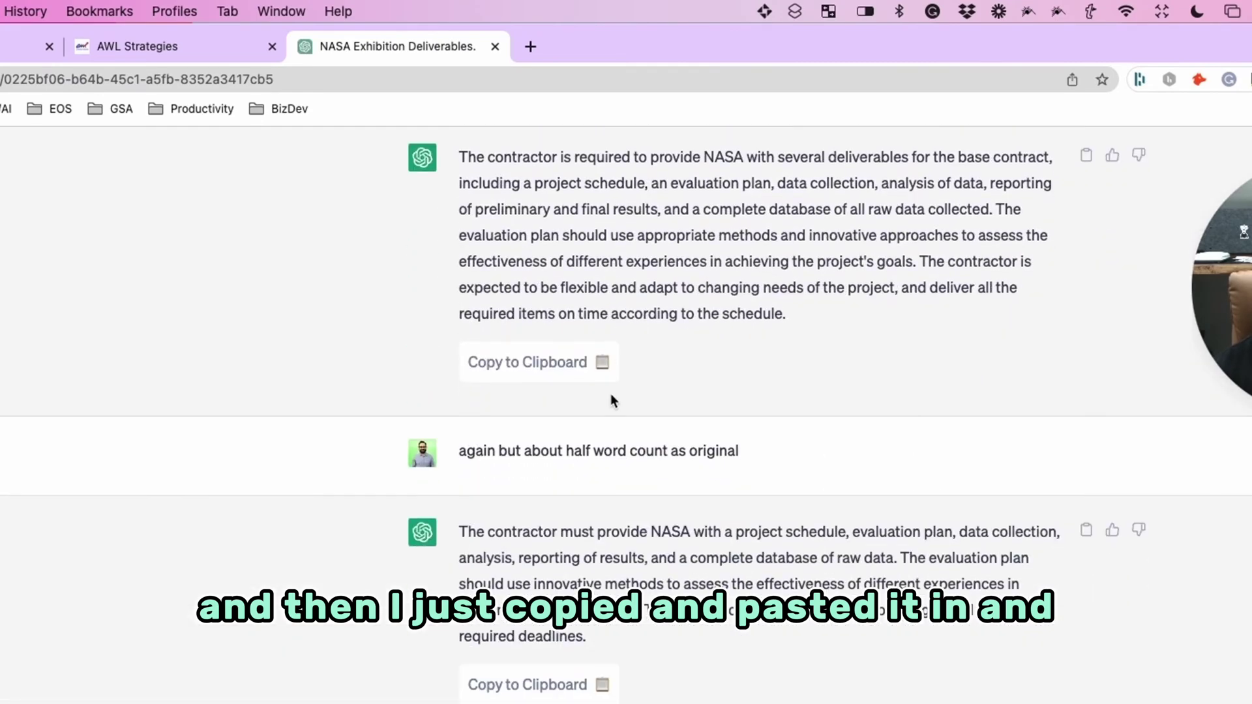
{"action": "scroll", "coordinate": [610, 393], "scroll_direction": "up", "scroll_amount": 15}
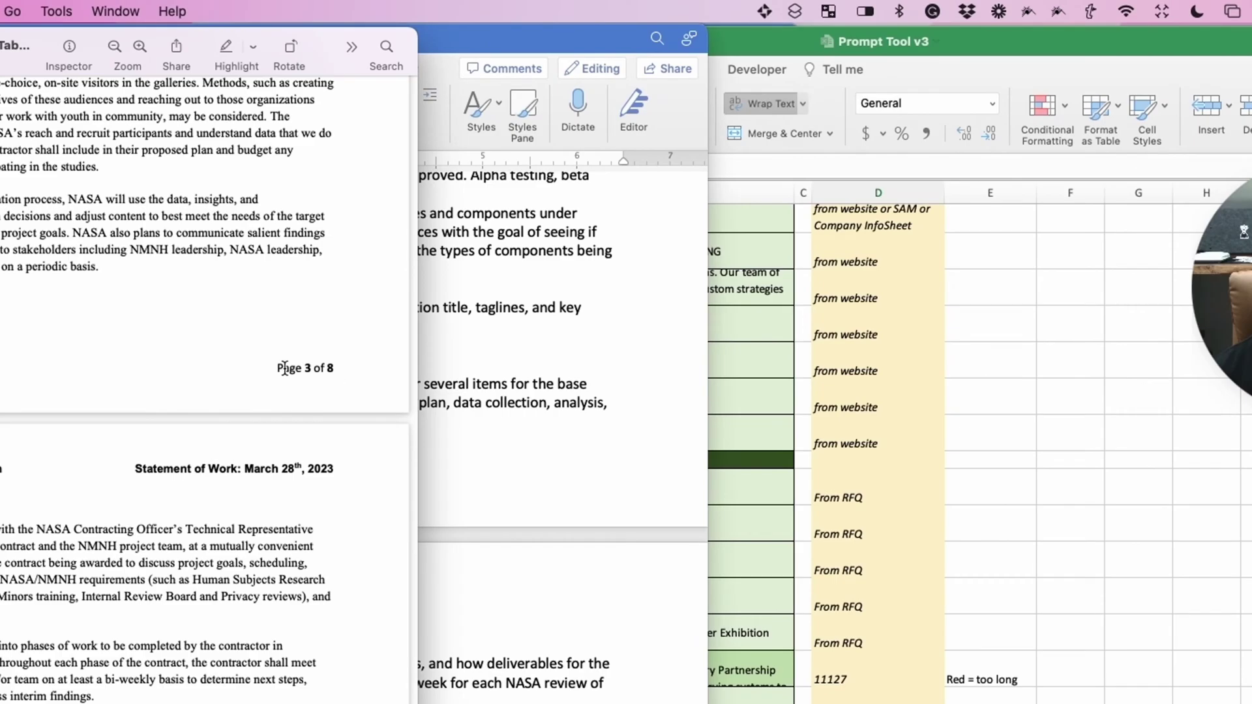
Step: Return to the top of the Word document, and highlight the partnership heading in the introduction of the Statement of Work PDF
{"action": "left_click", "coordinate": [526, 450]}
{"action": "scroll", "coordinate": [525, 450], "scroll_direction": "up", "scroll_amount": 15}
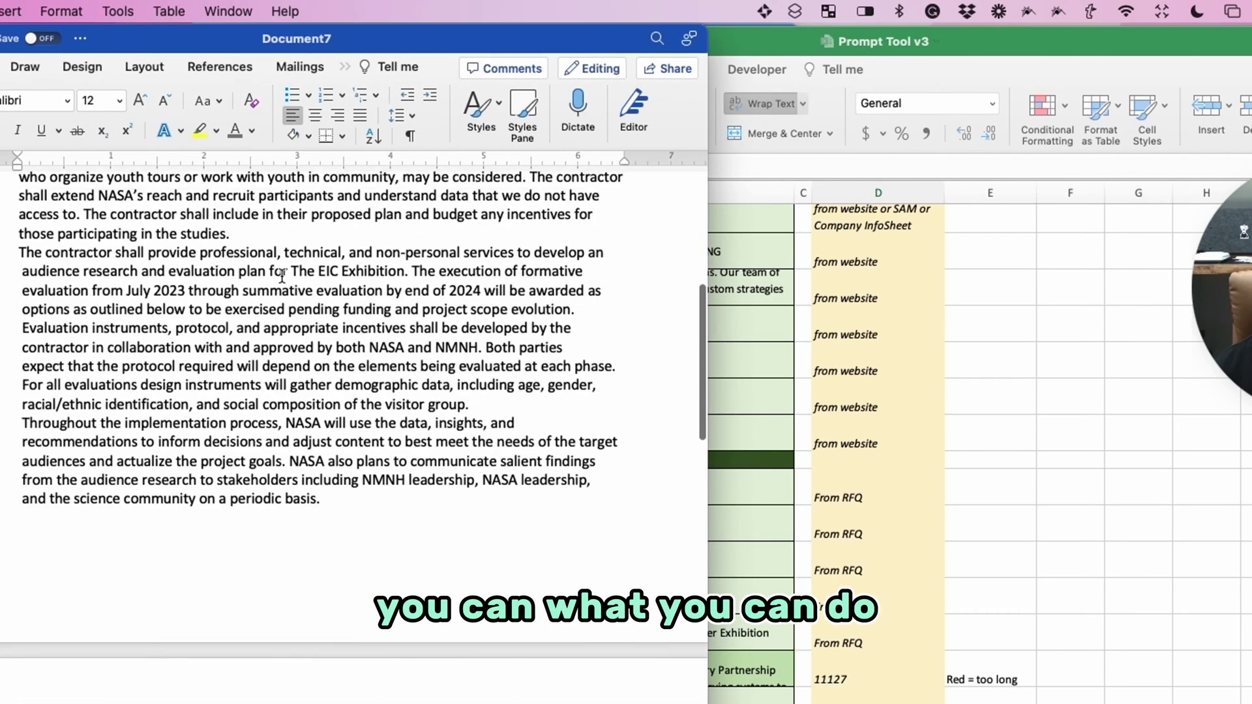
{"action": "key", "text": "super+Tab"}
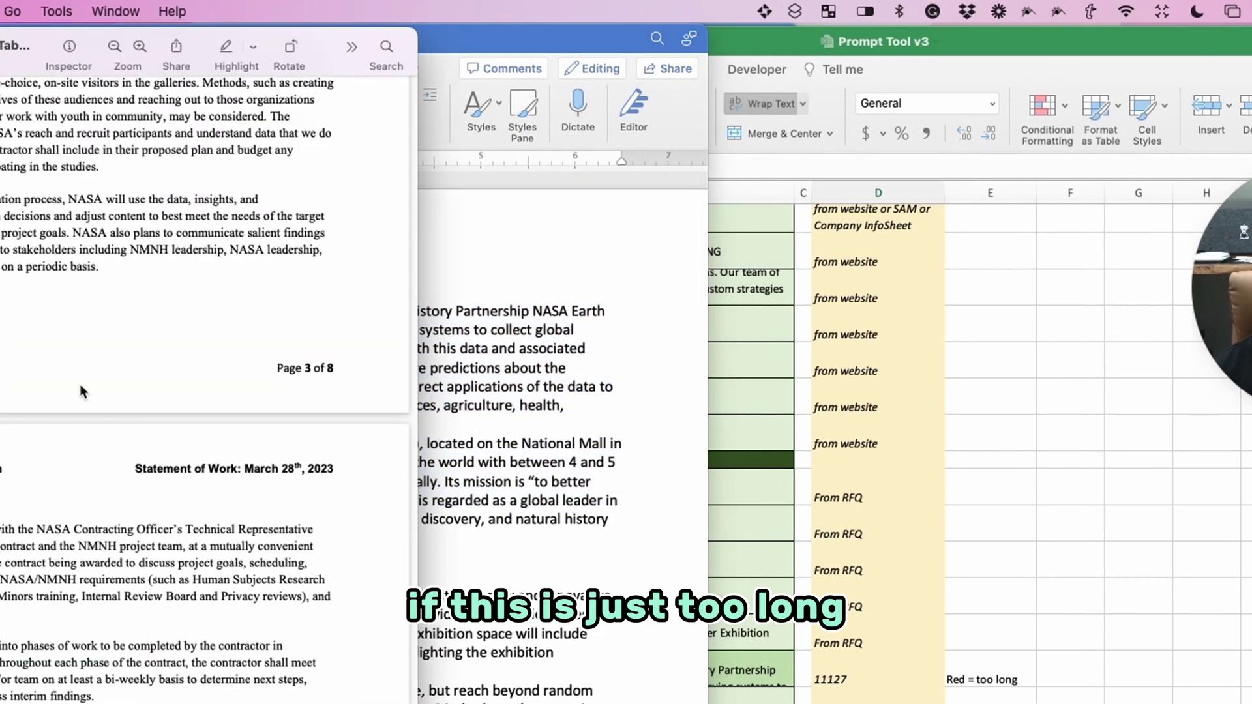
{"action": "scroll", "coordinate": [80, 385], "scroll_direction": "down", "scroll_amount": 5}
{"action": "scroll", "coordinate": [80, 385], "scroll_direction": "down", "scroll_amount": 10}
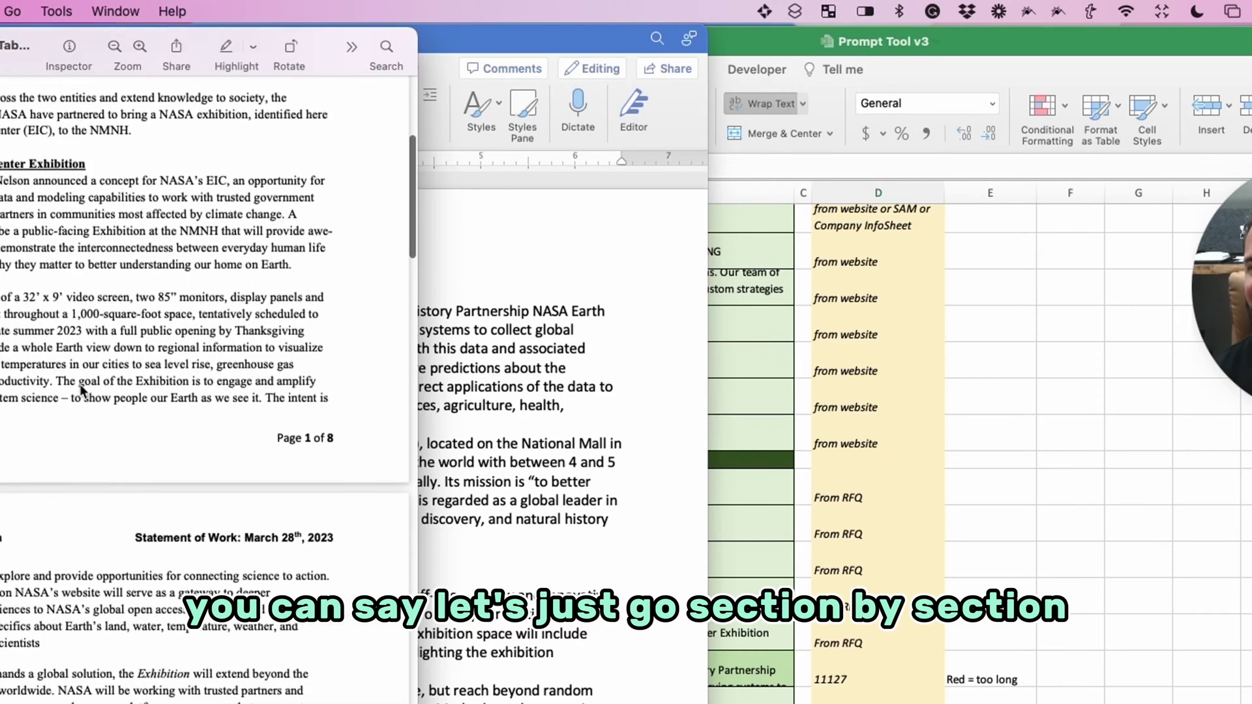
{"action": "scroll", "coordinate": [196, 391], "scroll_direction": "up", "scroll_amount": 10}
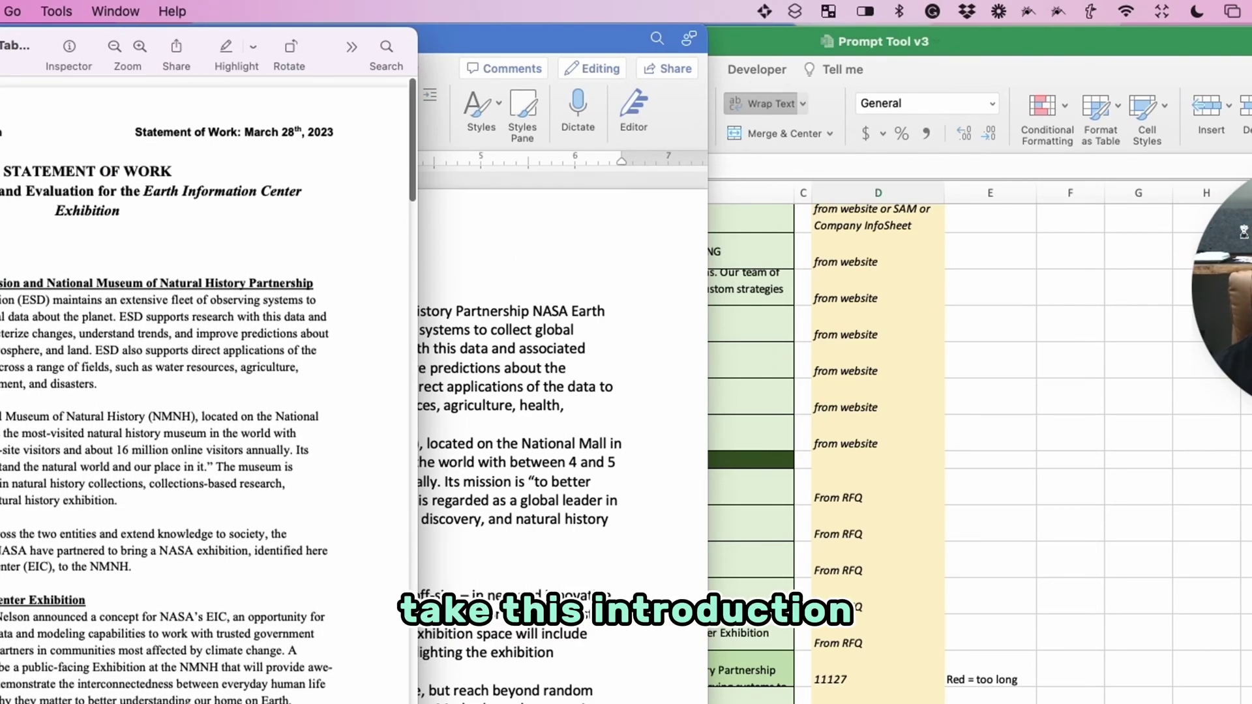
{"action": "triple_click", "coordinate": [195, 283]}
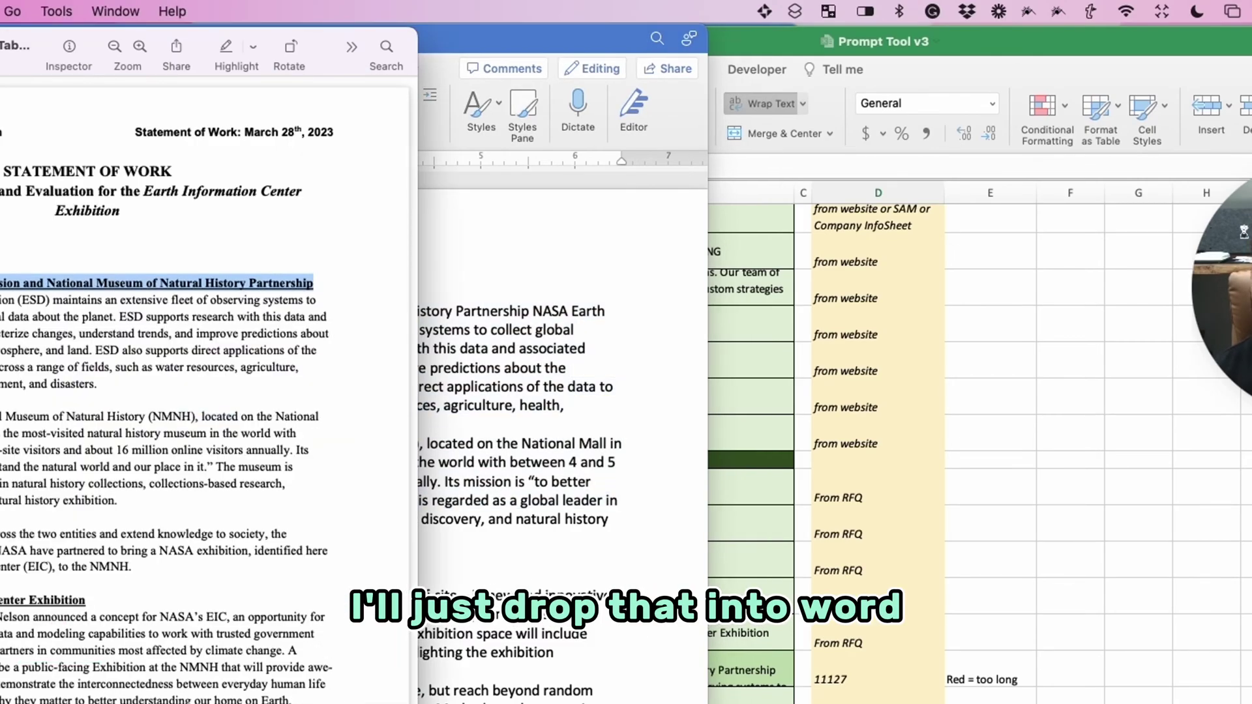
Step: Examine the length of the Statement of Work's scope, tasks, and deliverables sections down to the redacted part
{"action": "scroll", "coordinate": [195, 392], "scroll_direction": "down", "scroll_amount": 15}
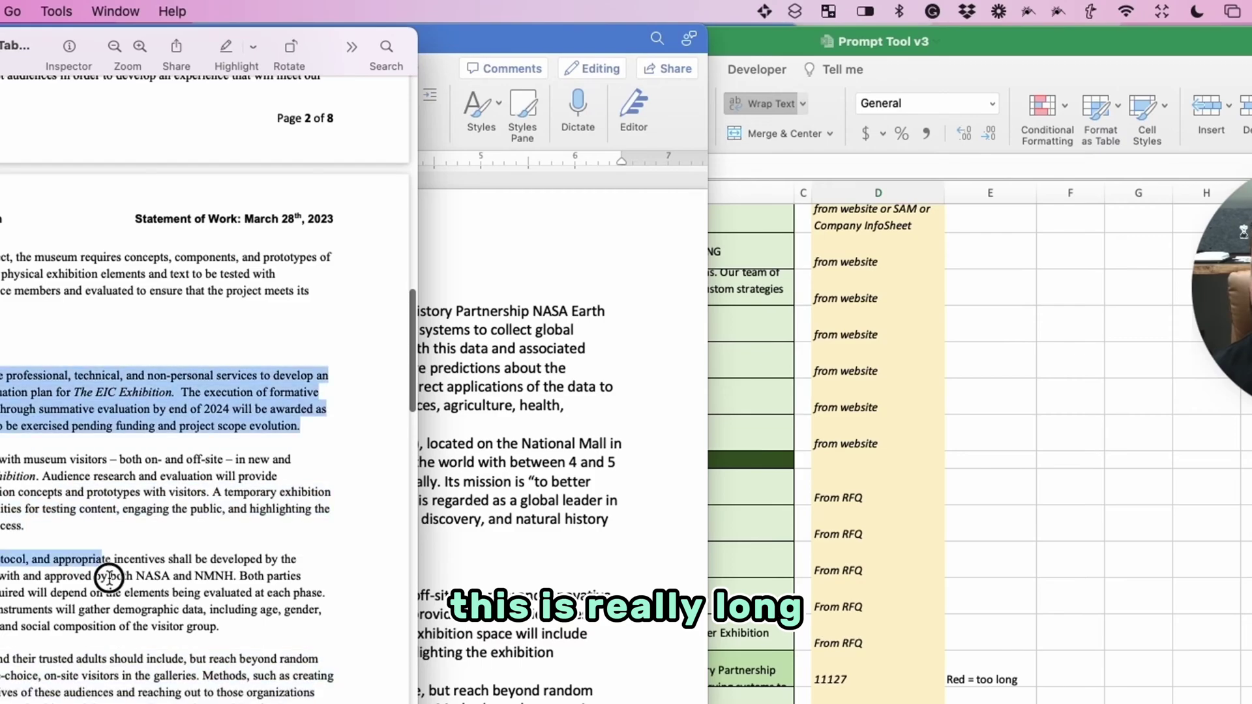
{"action": "mouse_move", "coordinate": [124, 675]}
{"action": "left_mouse_down"}
{"action": "mouse_move", "coordinate": [130, 694]}
{"action": "mouse_move", "coordinate": [128, 669]}
{"action": "left_mouse_up"}
{"action": "scroll", "coordinate": [129, 669], "scroll_direction": "down", "scroll_amount": 15}
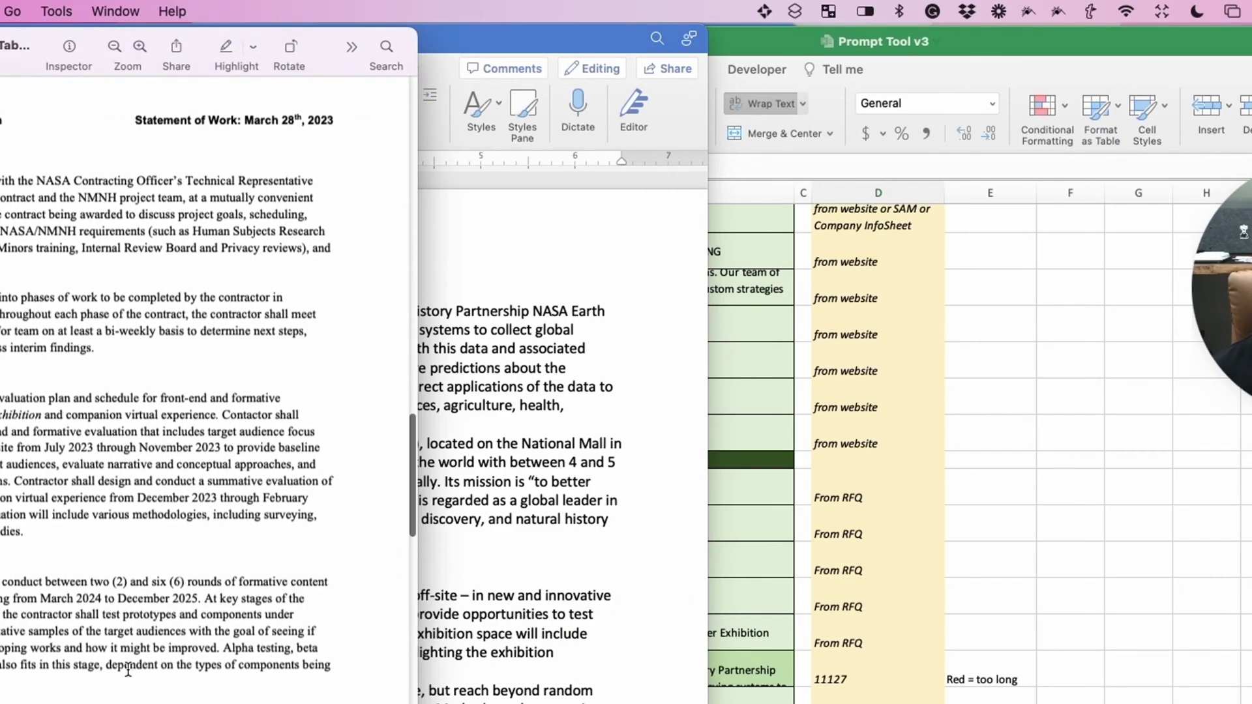
{"action": "scroll", "coordinate": [129, 669], "scroll_direction": "up", "scroll_amount": 8}
{"action": "scroll", "coordinate": [129, 670], "scroll_direction": "down", "scroll_amount": 8}
{"action": "scroll", "coordinate": [128, 670], "scroll_direction": "up", "scroll_amount": 15}
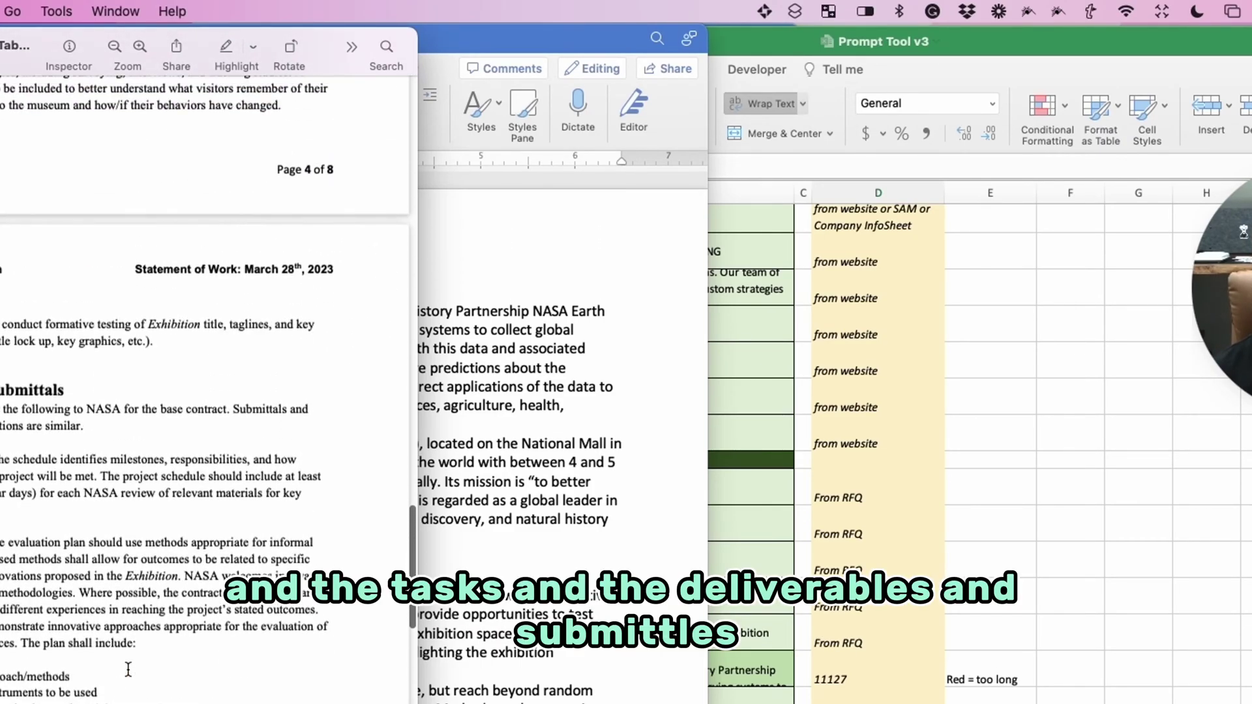
{"action": "scroll", "coordinate": [129, 669], "scroll_direction": "down", "scroll_amount": 10}
{"action": "scroll", "coordinate": [128, 670], "scroll_direction": "down", "scroll_amount": 20}
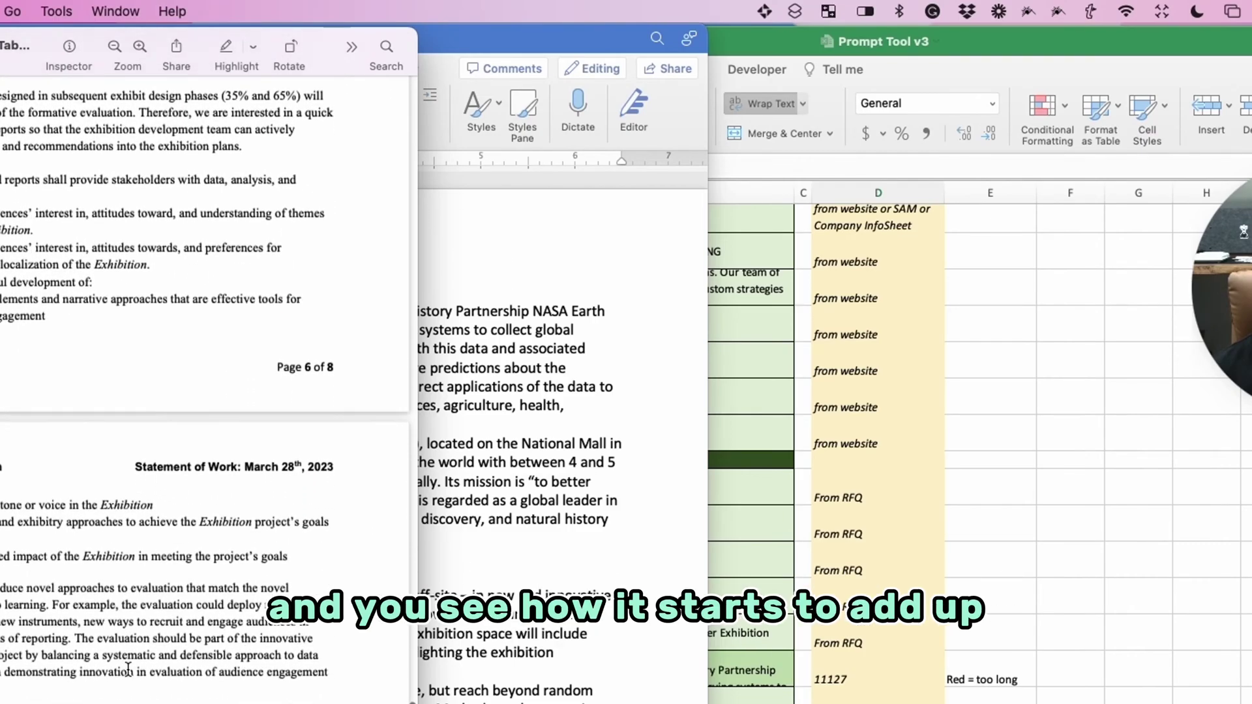
{"action": "scroll", "coordinate": [129, 669], "scroll_direction": "up", "scroll_amount": 5}
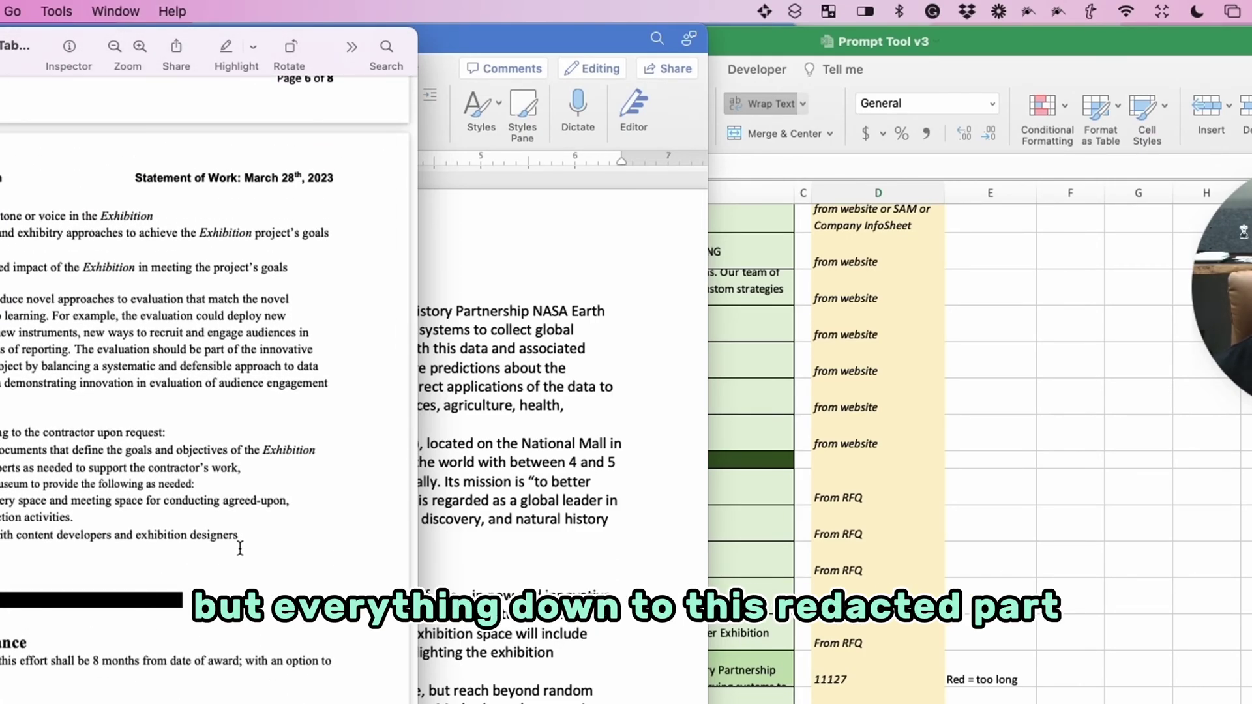
{"action": "left_click_drag", "start_coordinate": [262, 553], "coordinate": [68, 413]}
{"action": "left_click", "coordinate": [301, 529]}
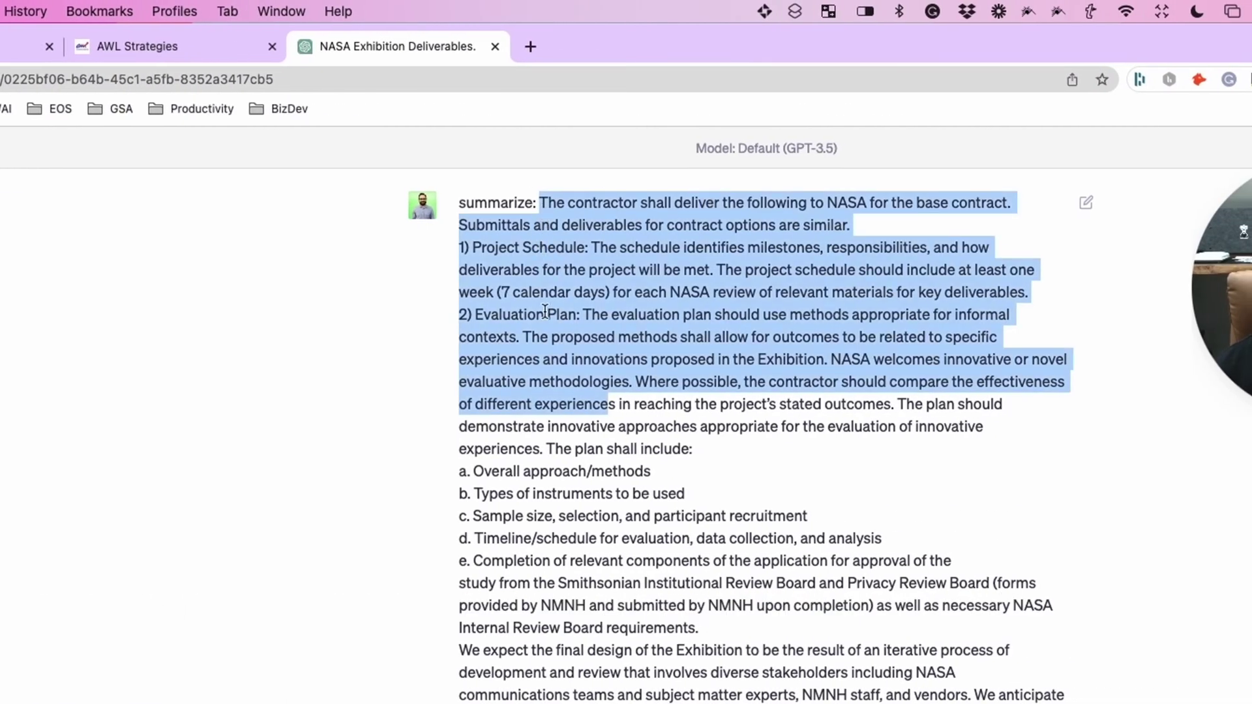
Step: Review ChatGPT's first deliverables summary and the follow-up prompt asking for about half the original word count
{"action": "scroll", "coordinate": [545, 312], "scroll_direction": "down", "scroll_amount": 15}
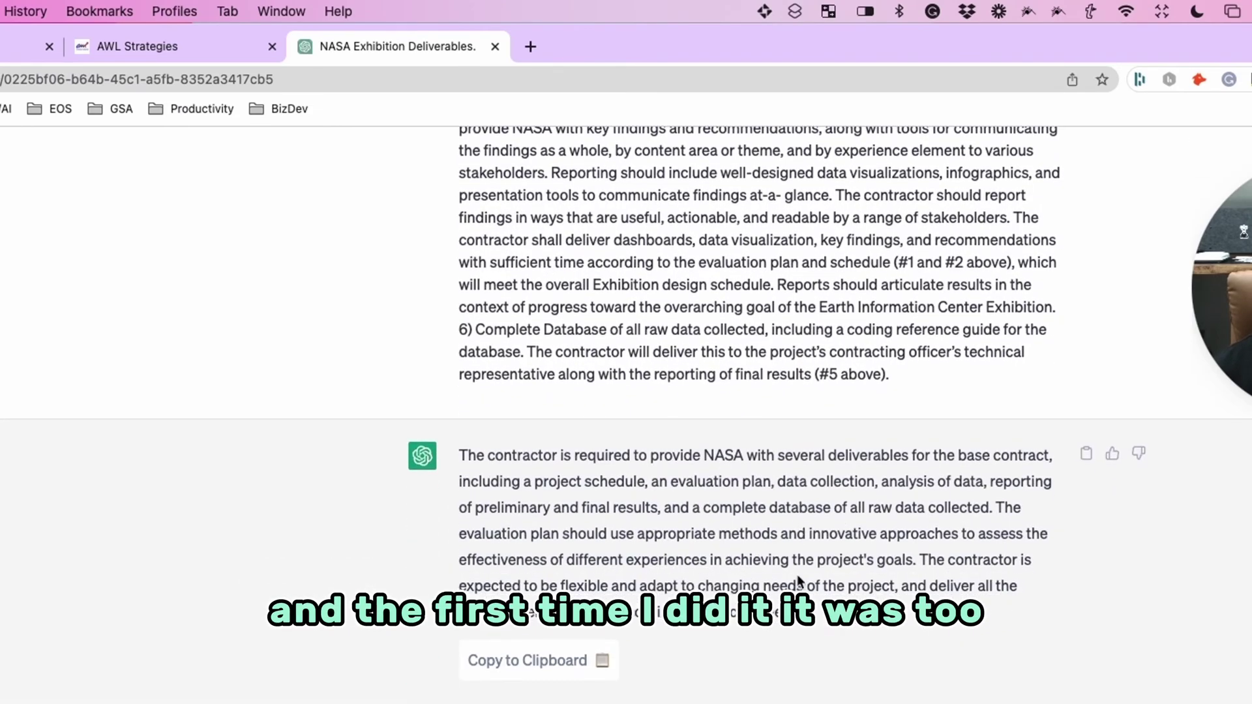
{"action": "left_click_drag", "start_coordinate": [769, 612], "coordinate": [458, 453]}
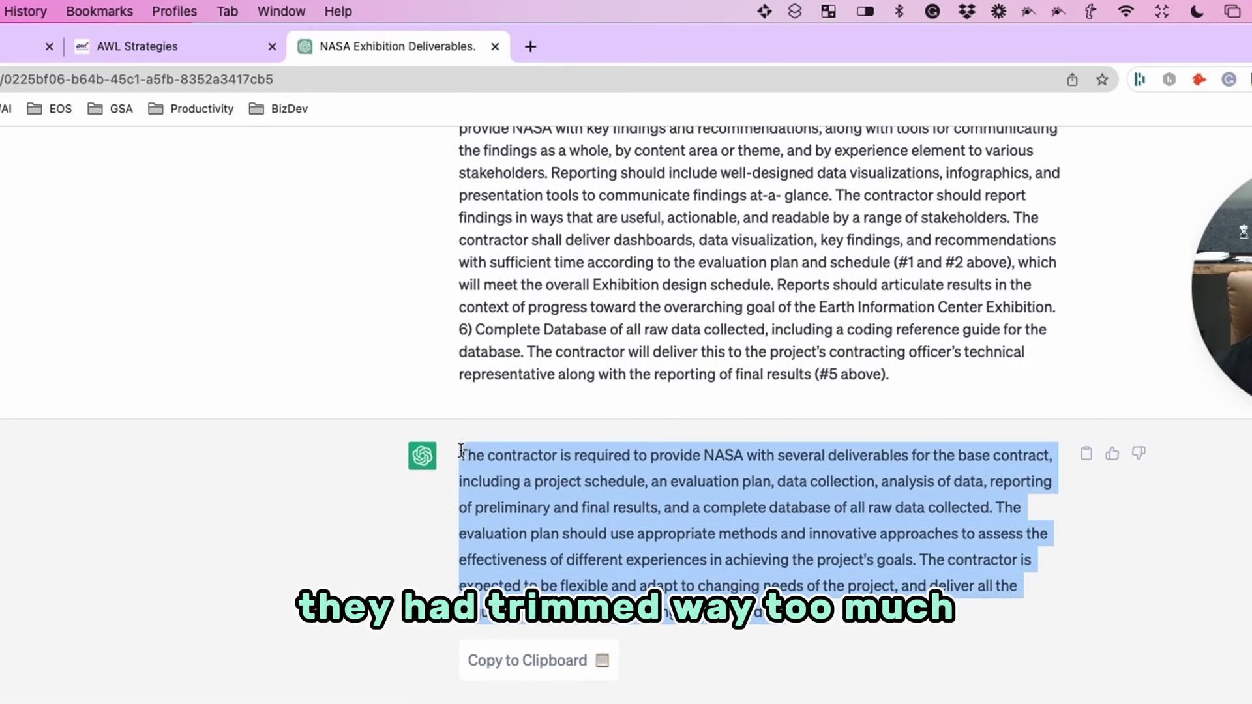
{"action": "scroll", "coordinate": [655, 547], "scroll_direction": "down", "scroll_amount": 6}
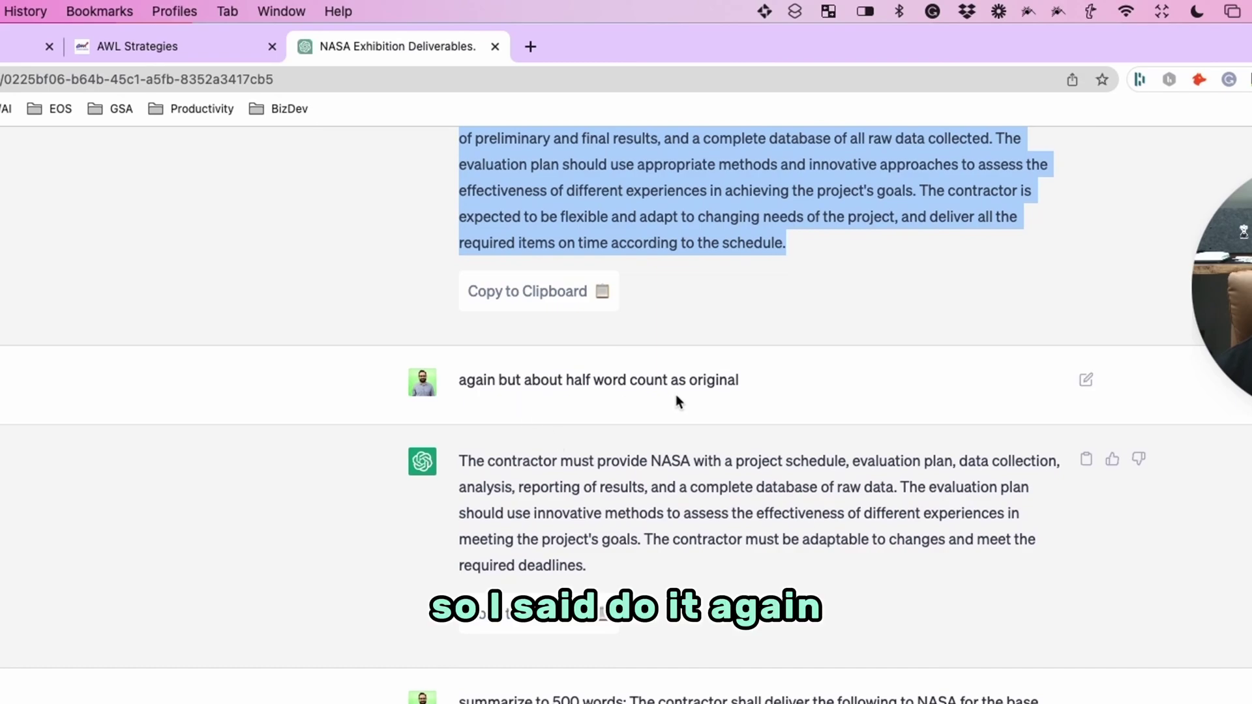
Step: Review the "summarize to 500 words" prompt with its pasted deliverables text and compare it with ChatGPT's formatted reply
{"action": "scroll", "coordinate": [678, 401], "scroll_direction": "down", "scroll_amount": 7}
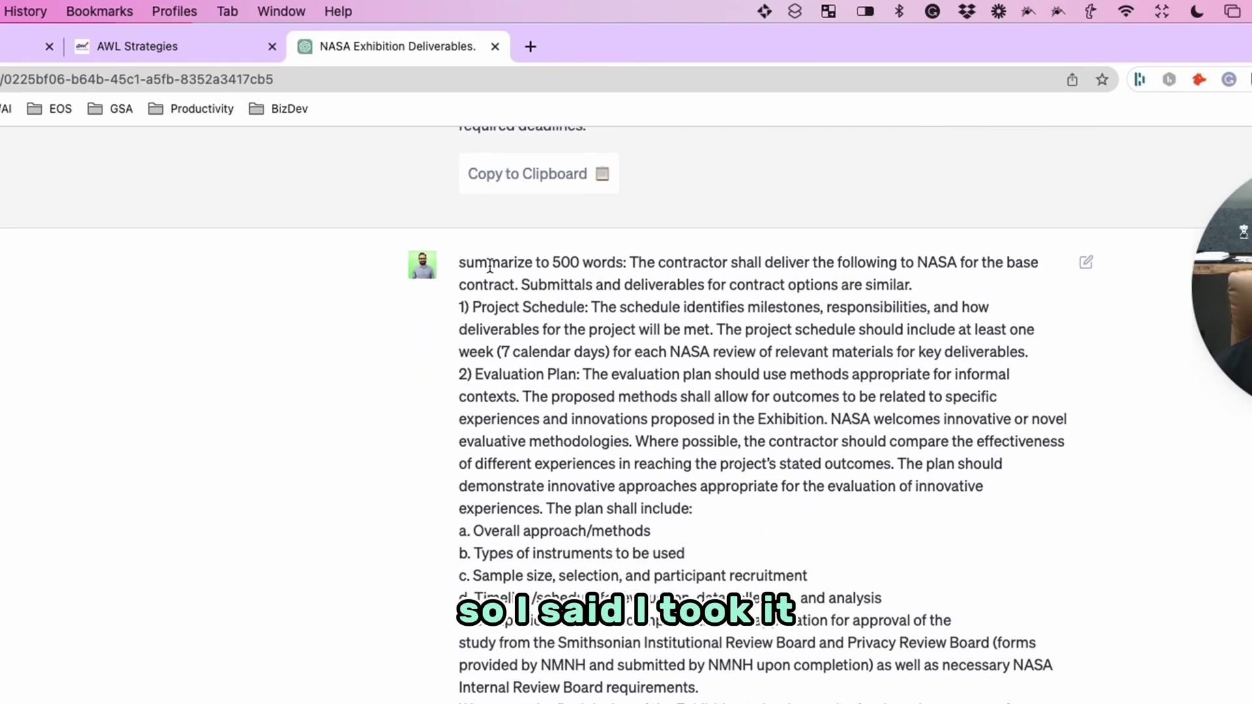
{"action": "left_click_drag", "start_coordinate": [489, 263], "coordinate": [593, 264]}
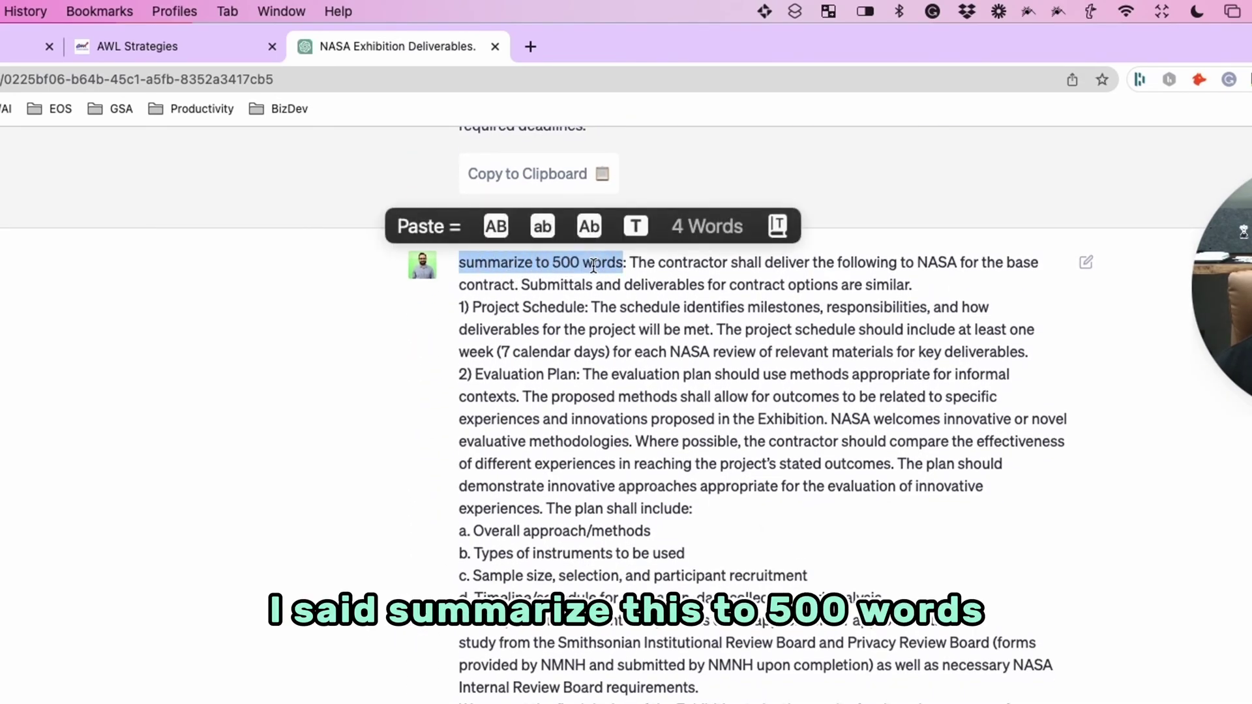
{"action": "scroll", "coordinate": [628, 268], "scroll_direction": "down", "scroll_amount": 15}
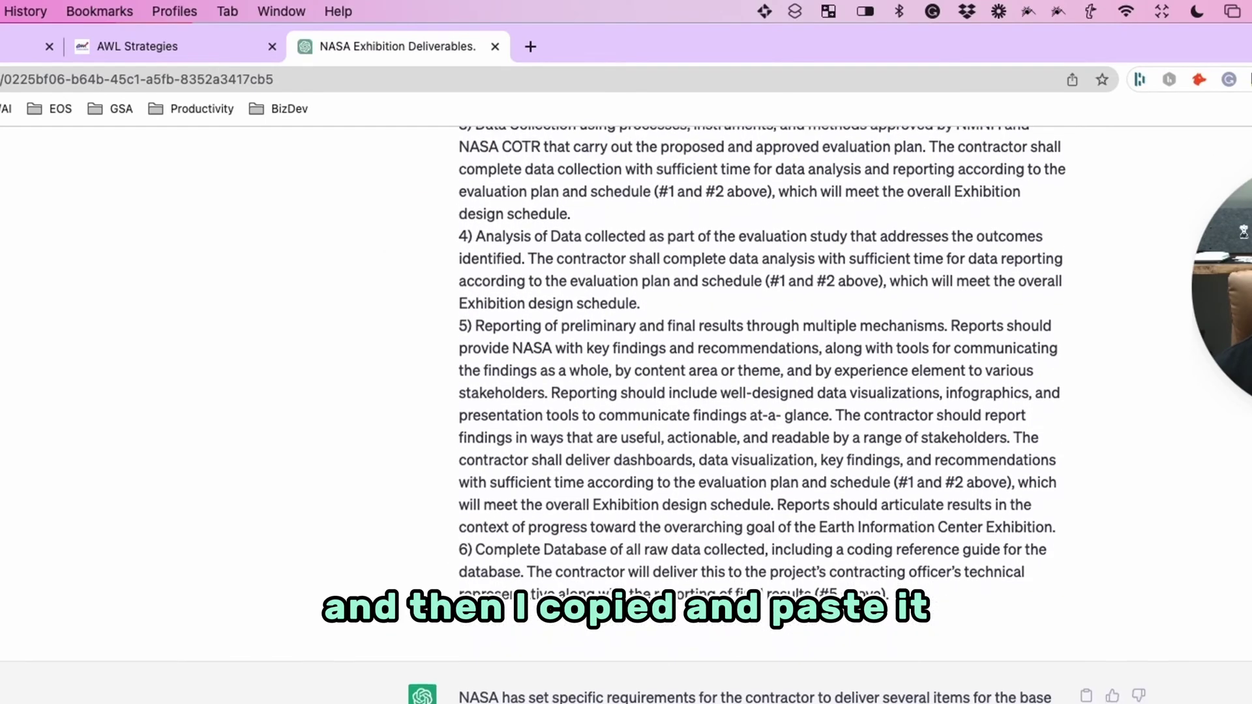
{"action": "scroll", "coordinate": [628, 391], "scroll_direction": "down", "scroll_amount": 13}
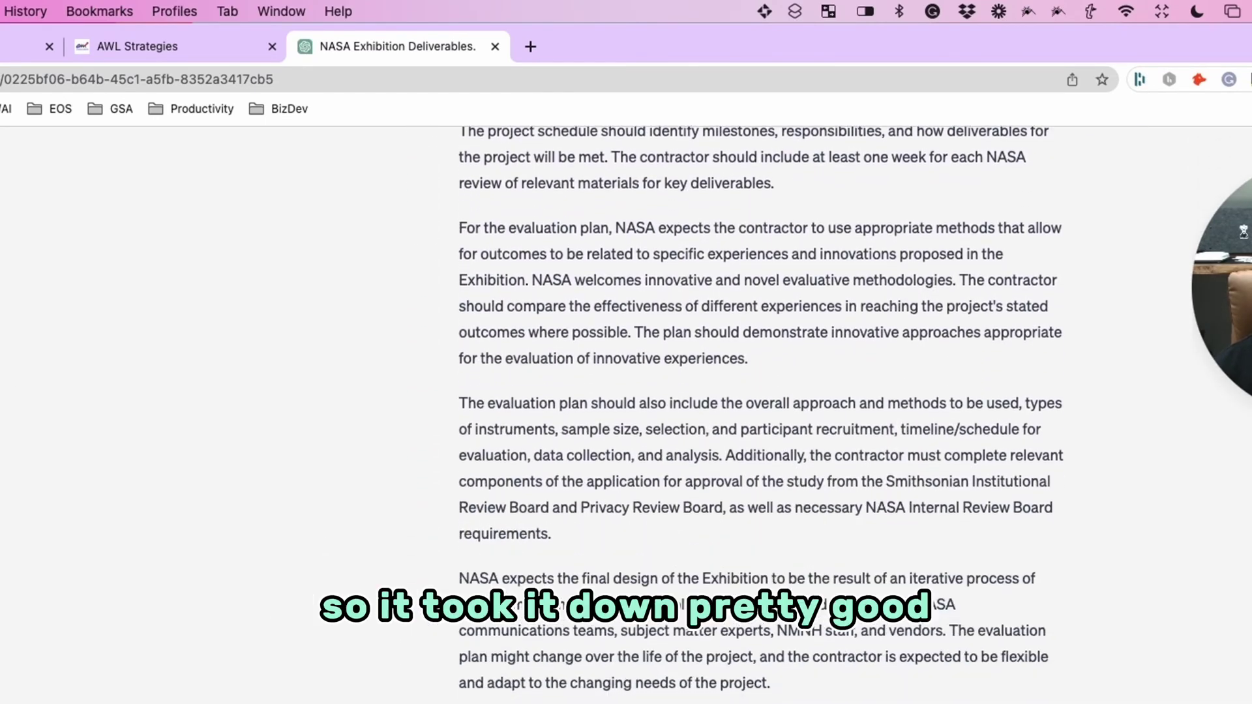
{"action": "scroll", "coordinate": [761, 410], "scroll_direction": "down", "scroll_amount": 7}
{"action": "scroll", "coordinate": [761, 411], "scroll_direction": "up", "scroll_amount": 7}
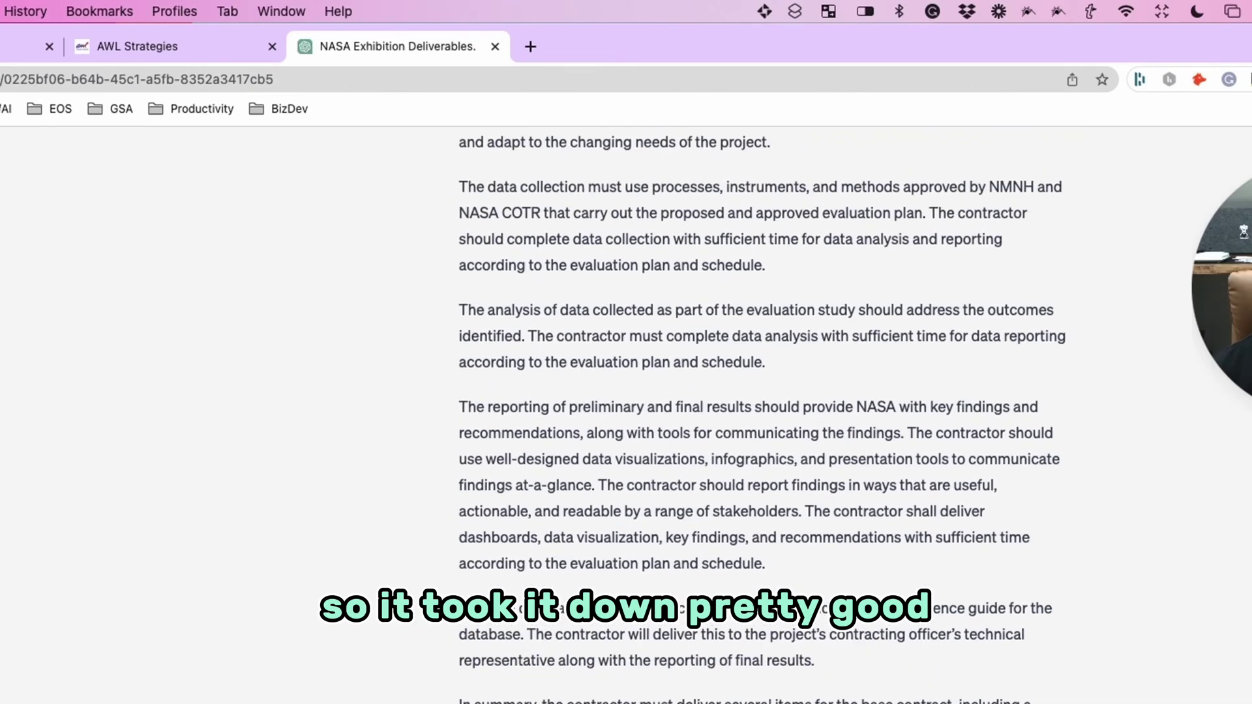
{"action": "scroll", "coordinate": [611, 440], "scroll_direction": "up", "scroll_amount": 20}
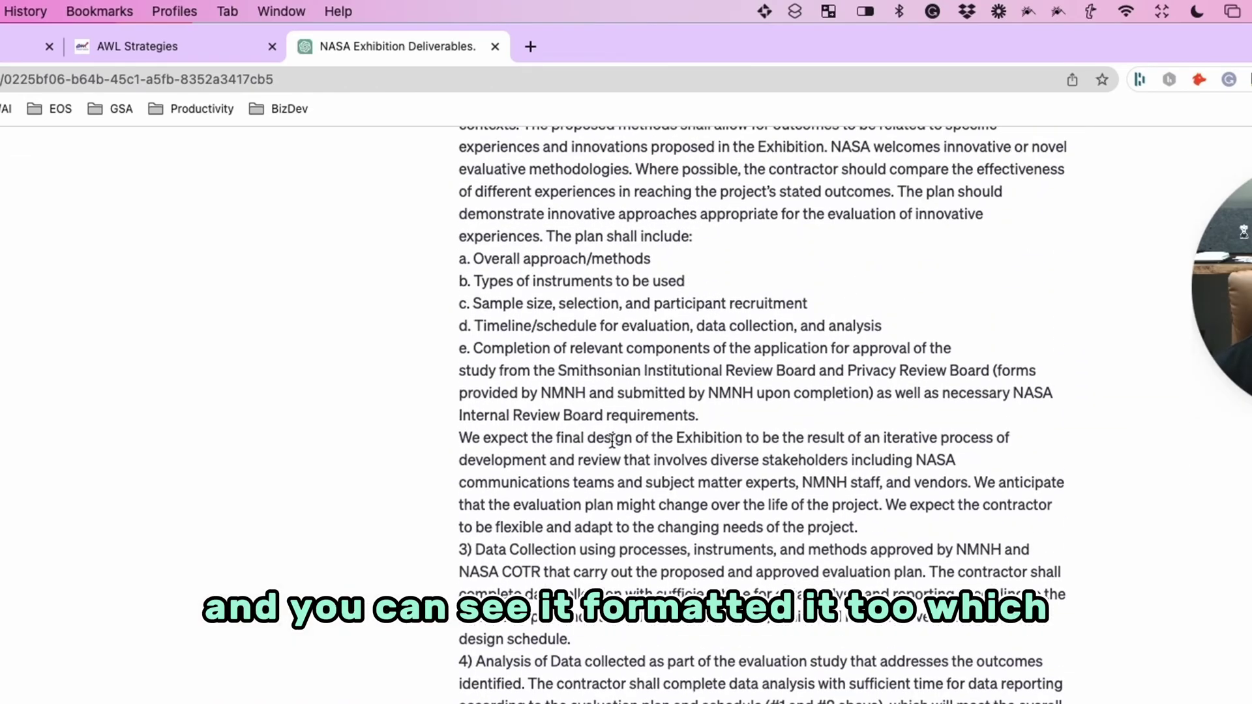
{"action": "scroll", "coordinate": [610, 440], "scroll_direction": "down", "scroll_amount": 20}
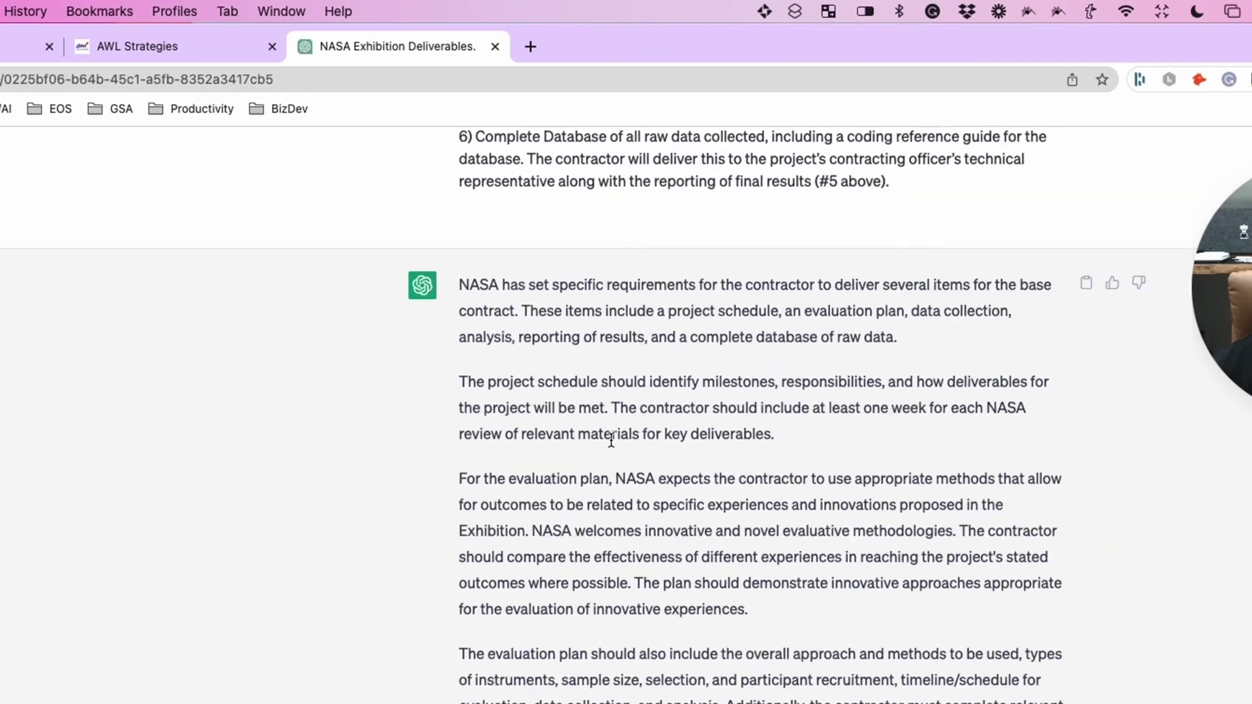
{"action": "scroll", "coordinate": [611, 440], "scroll_direction": "down", "scroll_amount": 8}
{"action": "scroll", "coordinate": [779, 515], "scroll_direction": "up", "scroll_amount": 5}
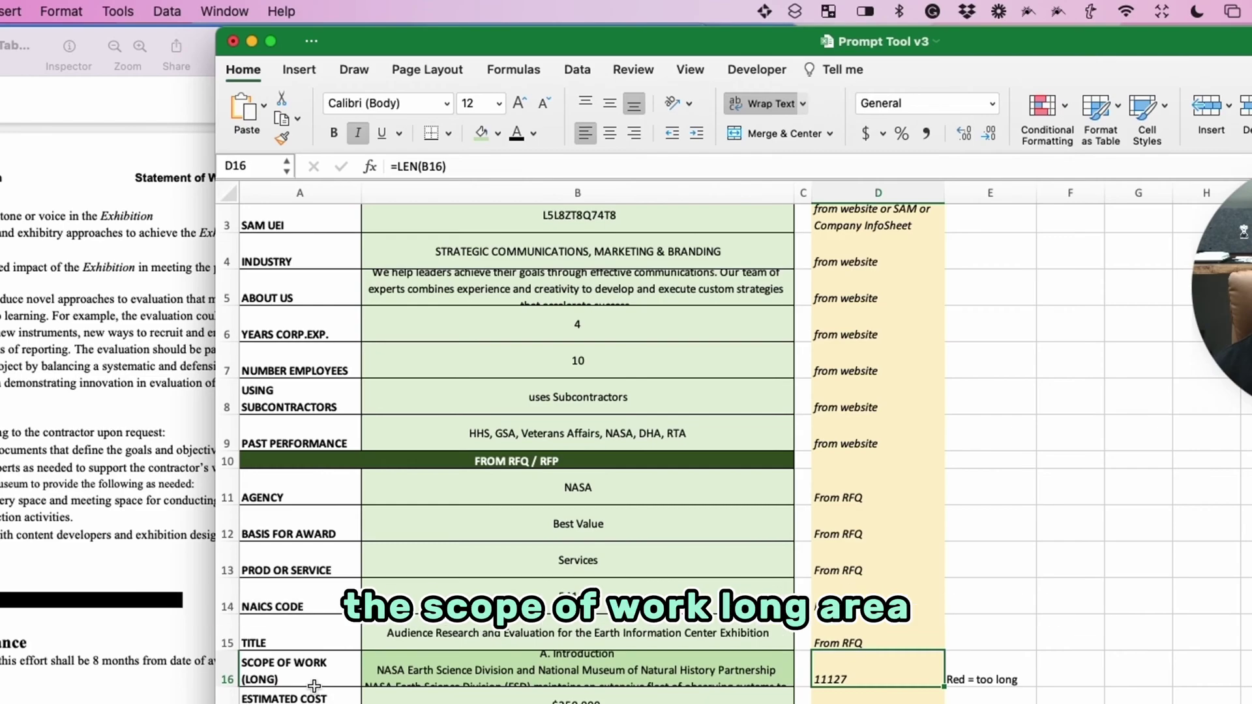
Step: Switch to the Prompt Tool v3 workbook in Excel, select the long scope of work entry, and go to the TECH PROPOSAL prompt sheet
{"action": "left_click", "coordinate": [517, 677]}
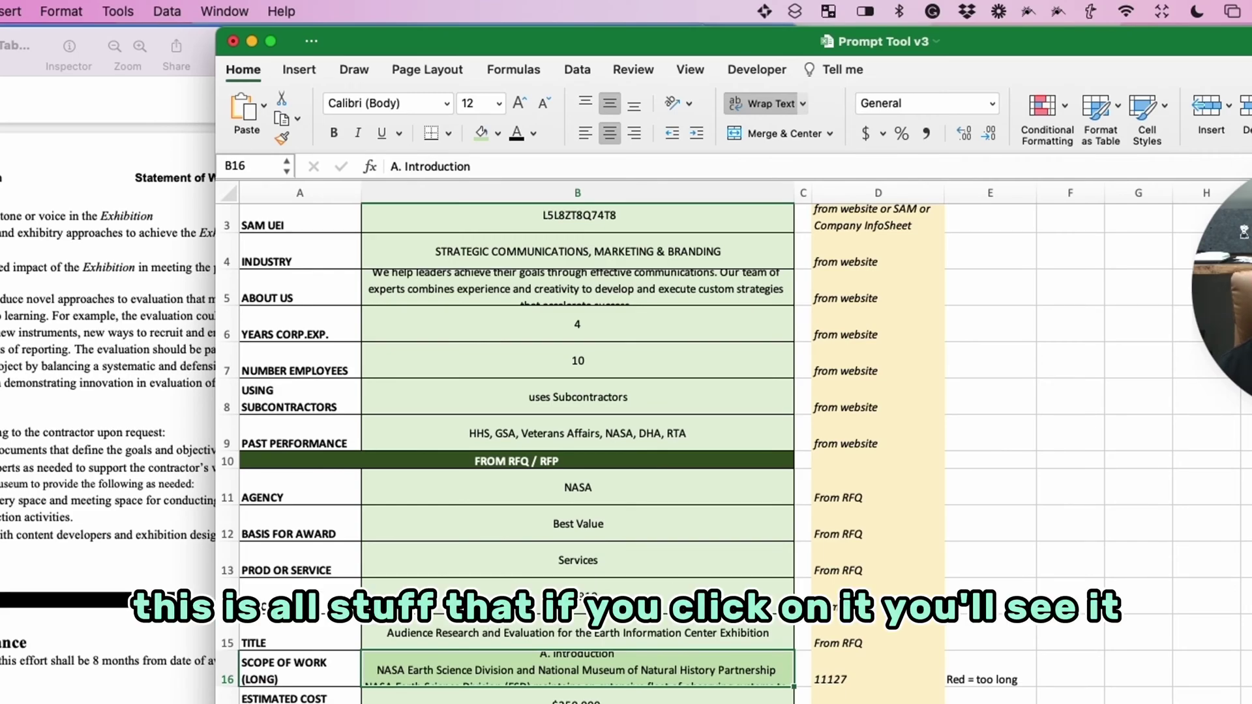
{"action": "key", "text": "ctrl+Page_Down"}
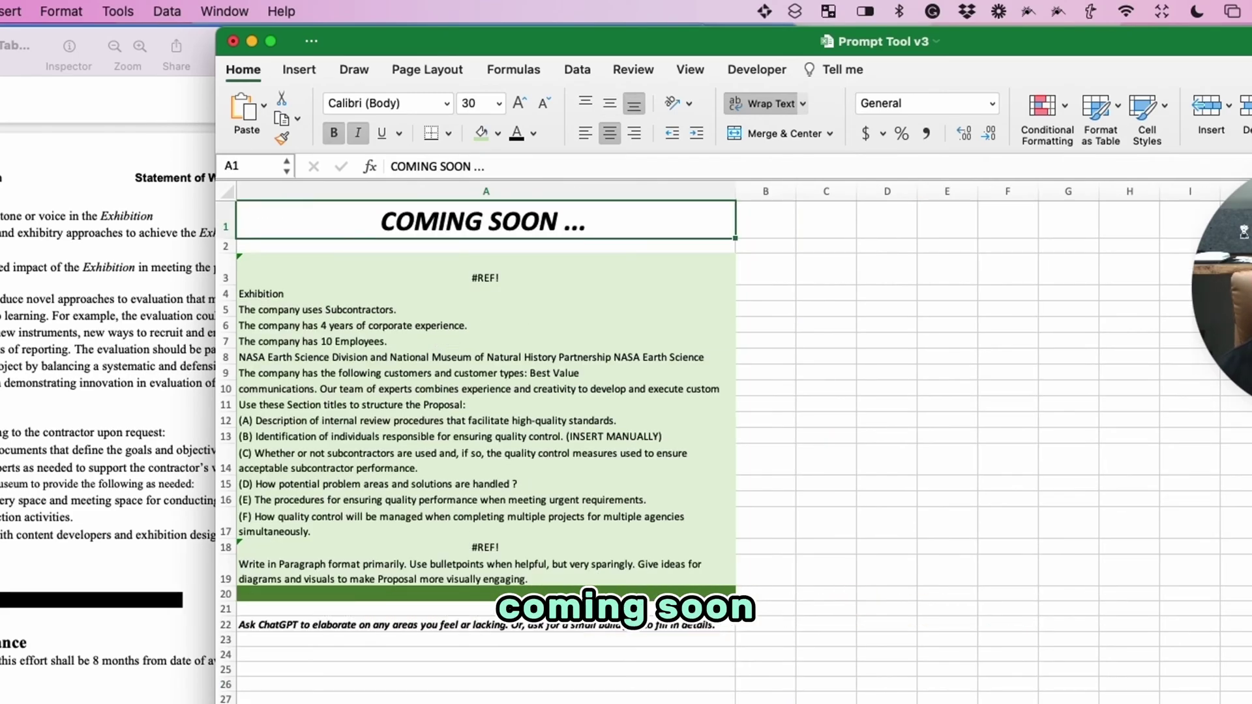
{"action": "key", "text": "ctrl+Page_Down"}
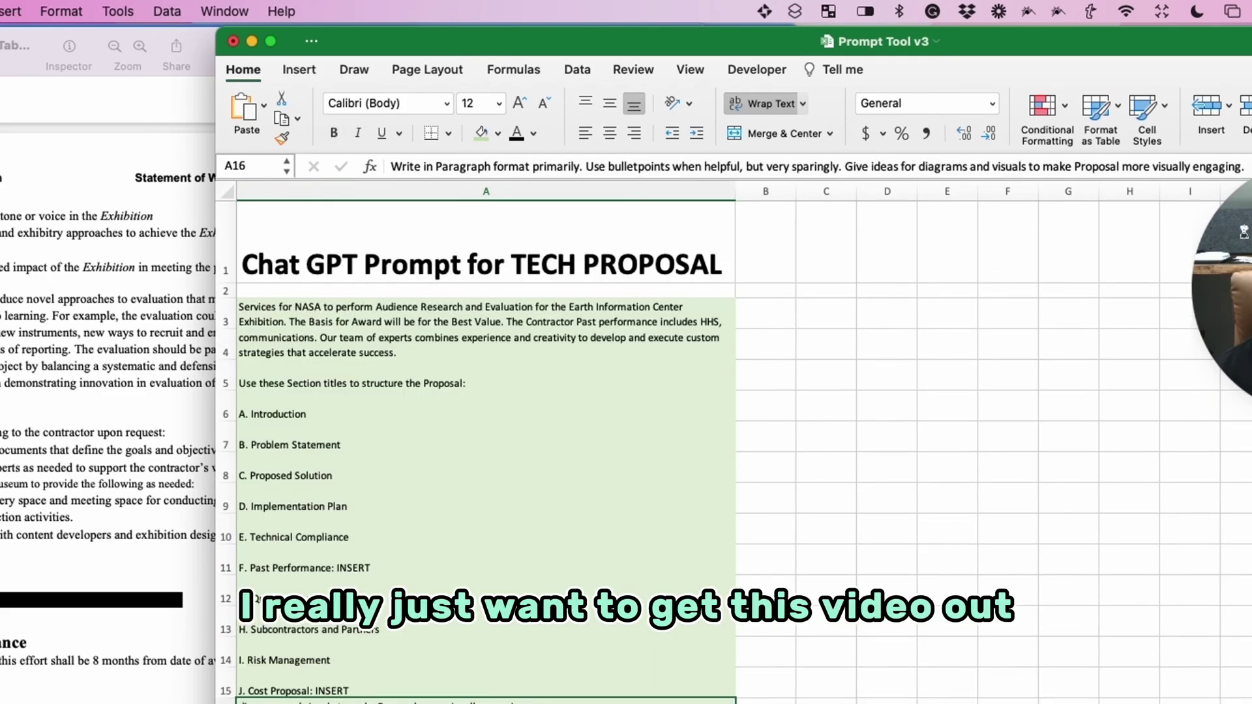
Step: Change the sheet's heading in A1 to "Chat GPT Prompt for TECH APPROACH"
{"action": "double_click", "coordinate": [508, 263]}
{"action": "double_click", "coordinate": [544, 264]}
{"action": "double_click", "coordinate": [589, 267]}
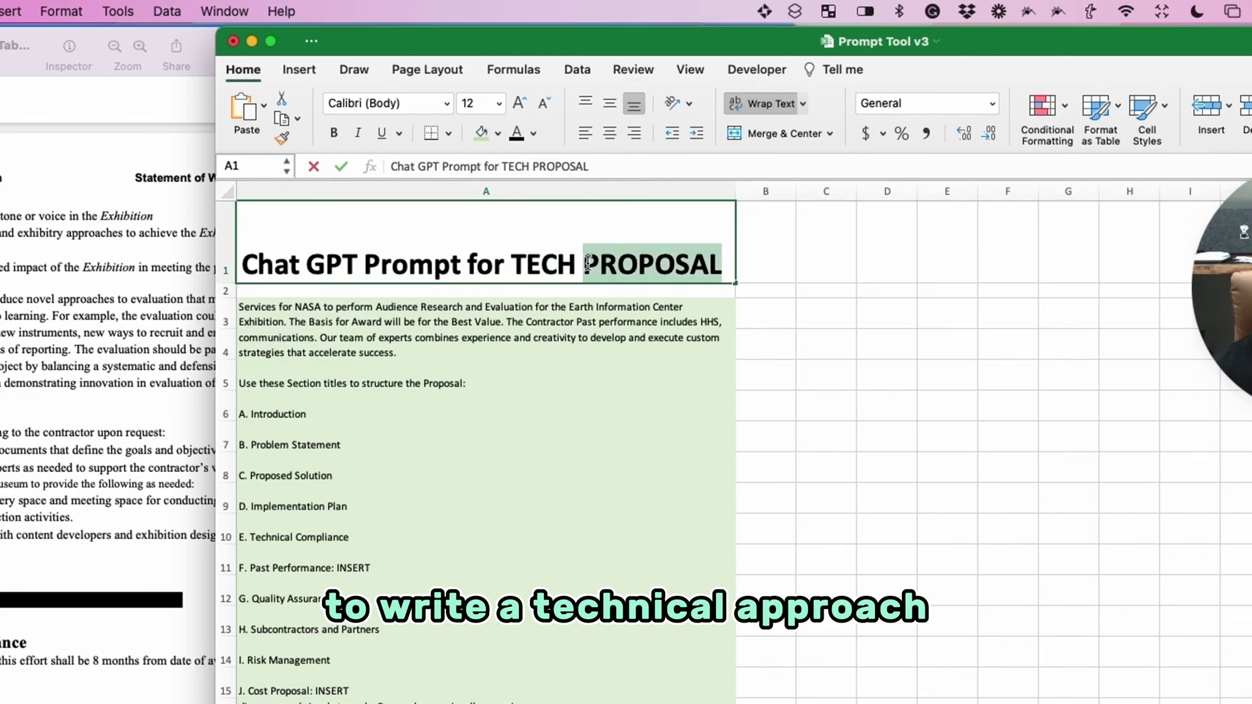
{"action": "type", "text": "APPROACH"}
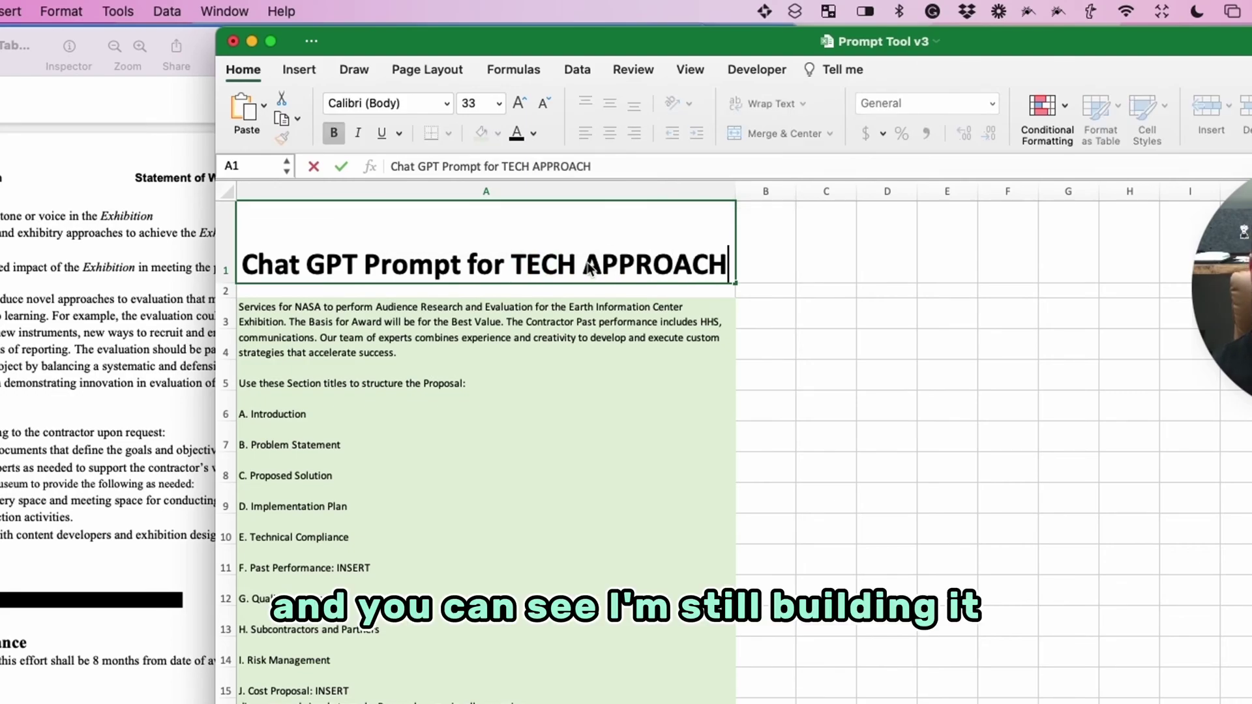
{"action": "left_click", "coordinate": [763, 324]}
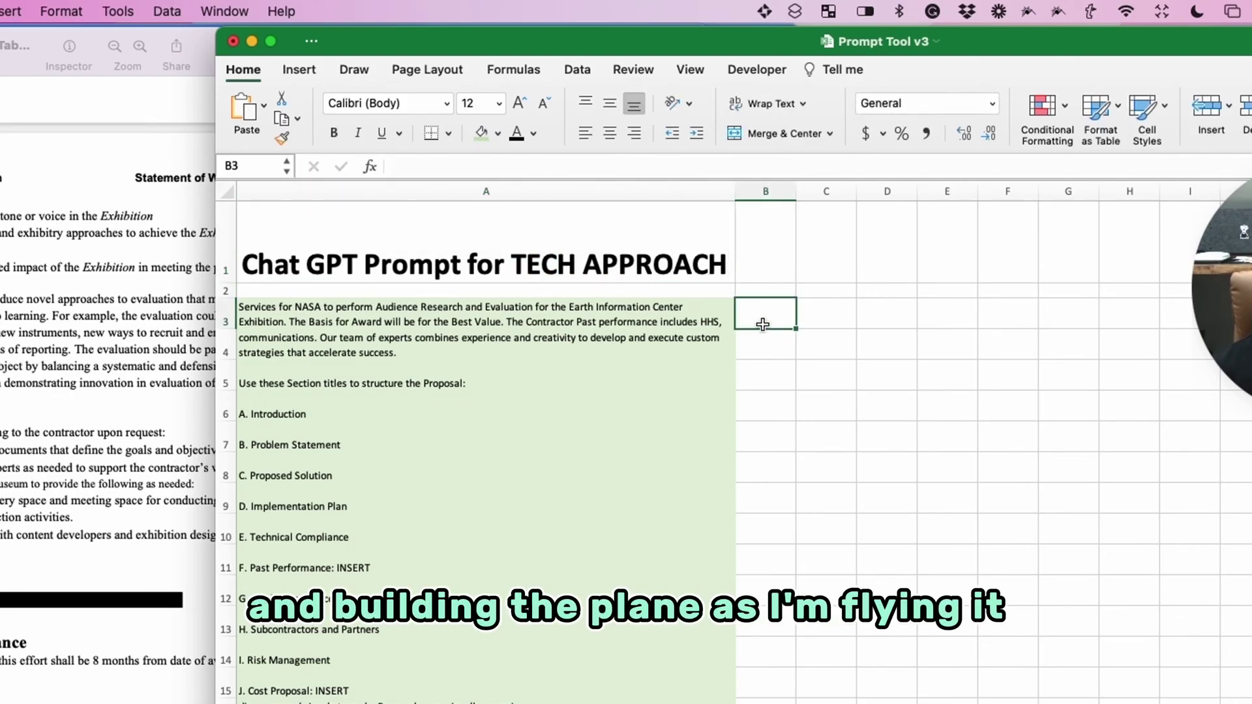
Step: Examine the prompt cells, section-title instructions, and formulas that pull project details and the scope of work from the INPUTS sheet
{"action": "left_click", "coordinate": [616, 322]}
{"action": "left_click", "coordinate": [523, 345]}
{"action": "left_click", "coordinate": [506, 379]}
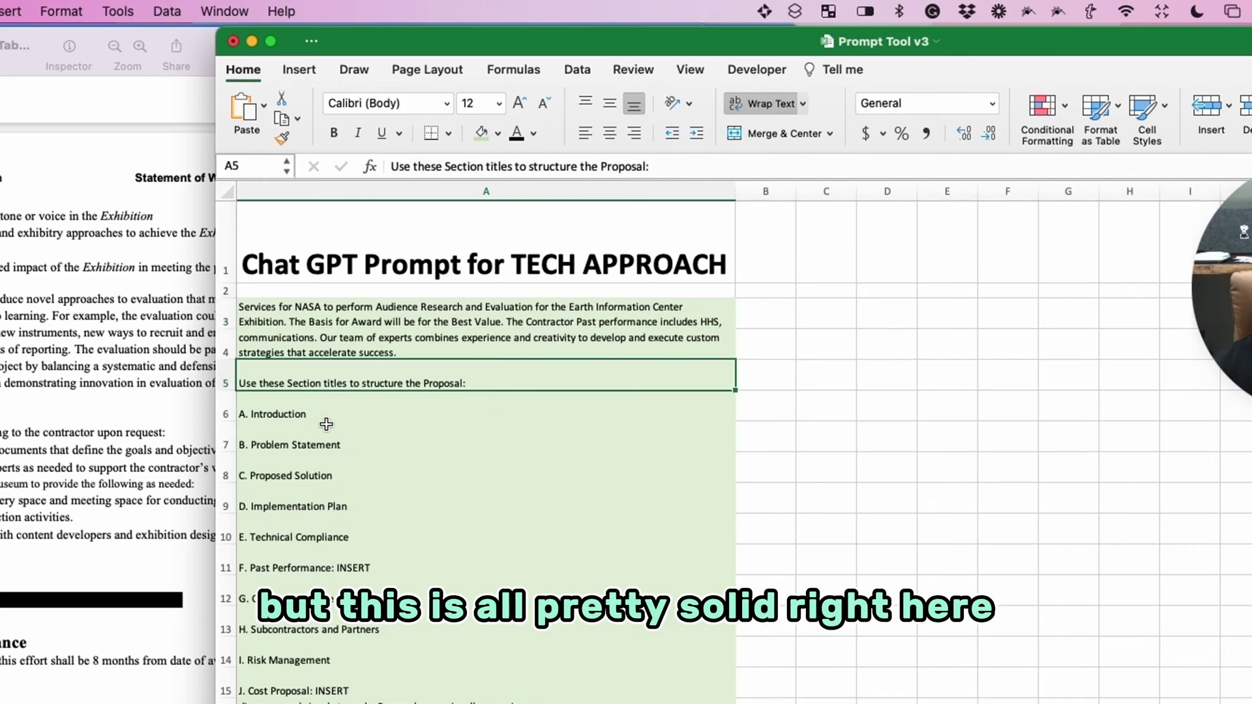
{"action": "left_click", "coordinate": [344, 316]}
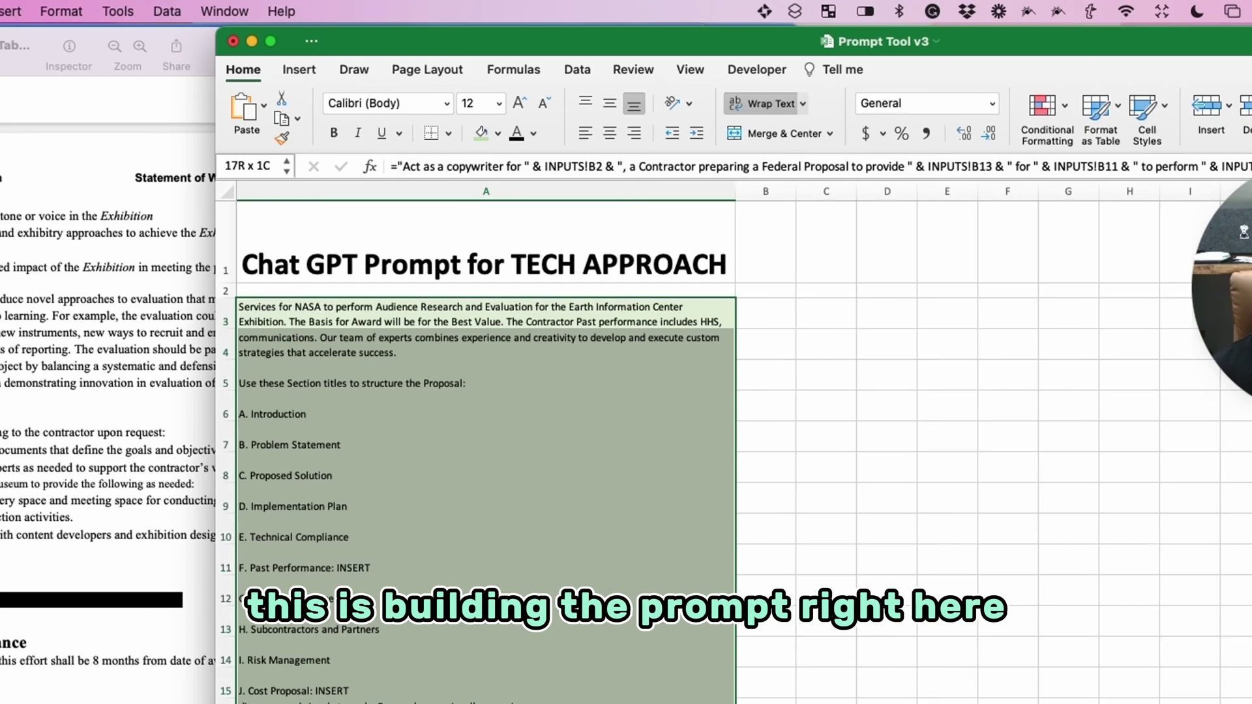
{"action": "key", "text": "F2"}
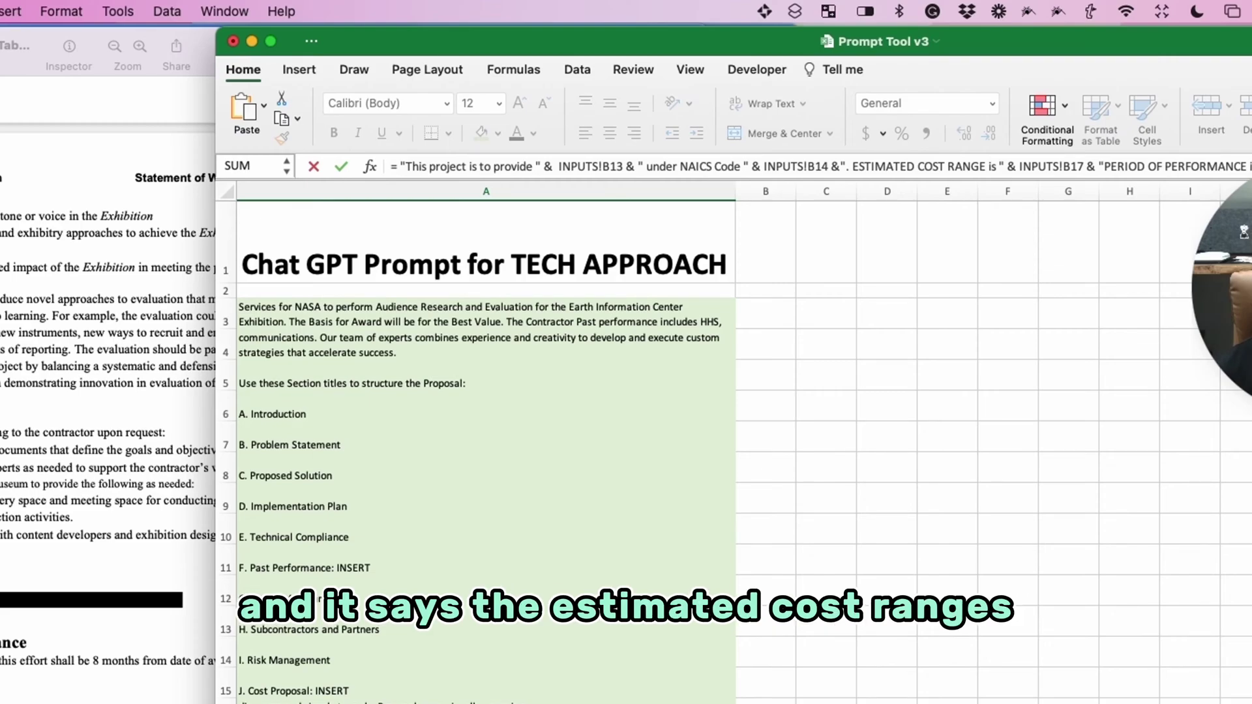
{"action": "key", "text": "Return"}
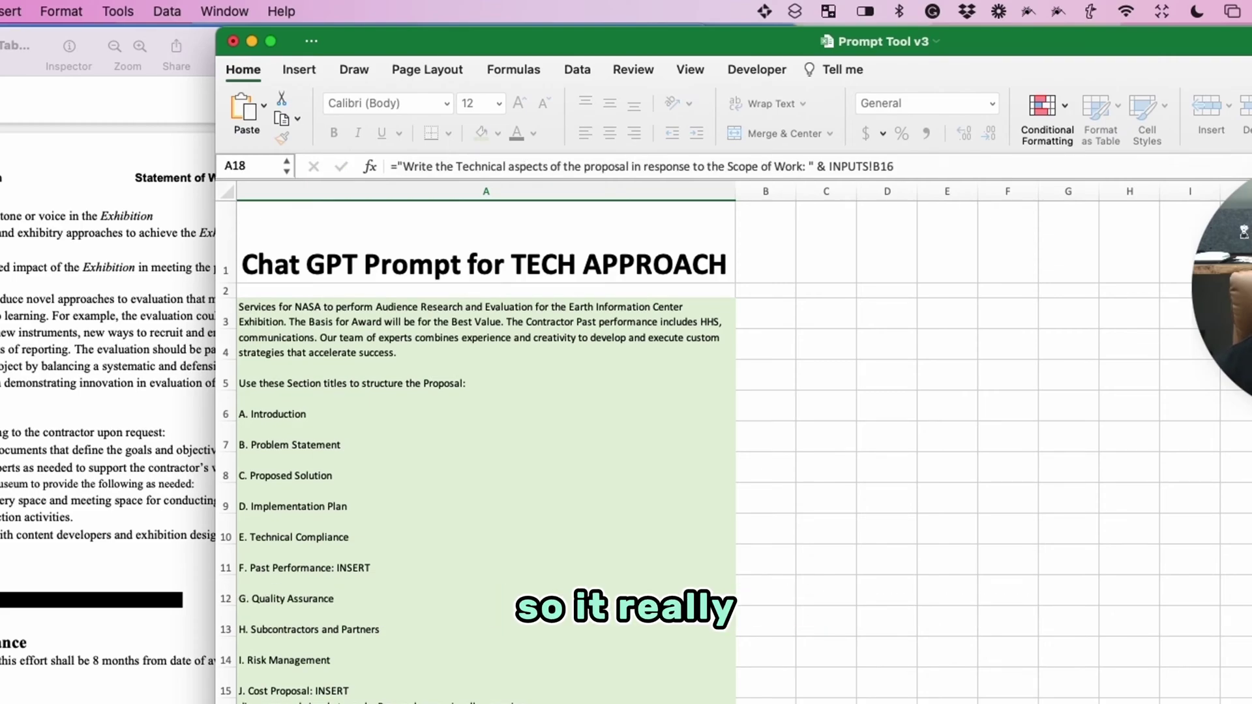
{"action": "key", "text": "Up"}
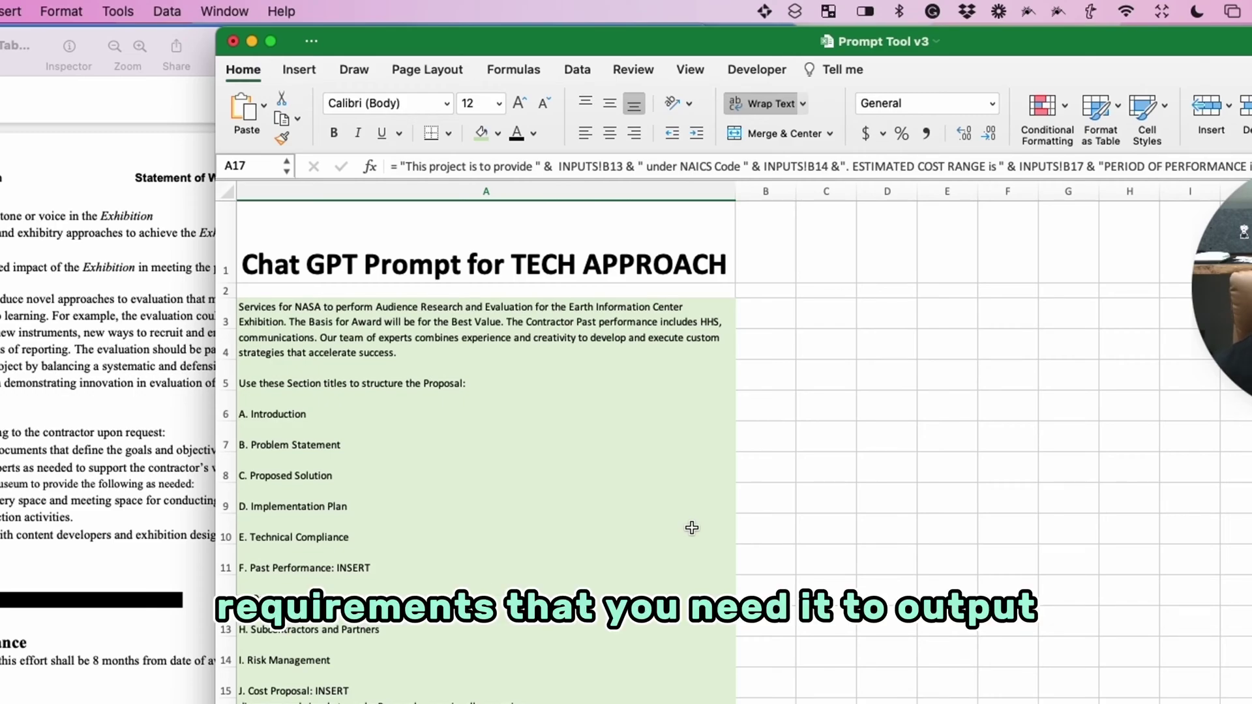
Step: Increase the height of row 3 to fit the full copywriter instruction, and select the prompt cells from A3 down to A18
{"action": "left_click", "coordinate": [427, 317]}
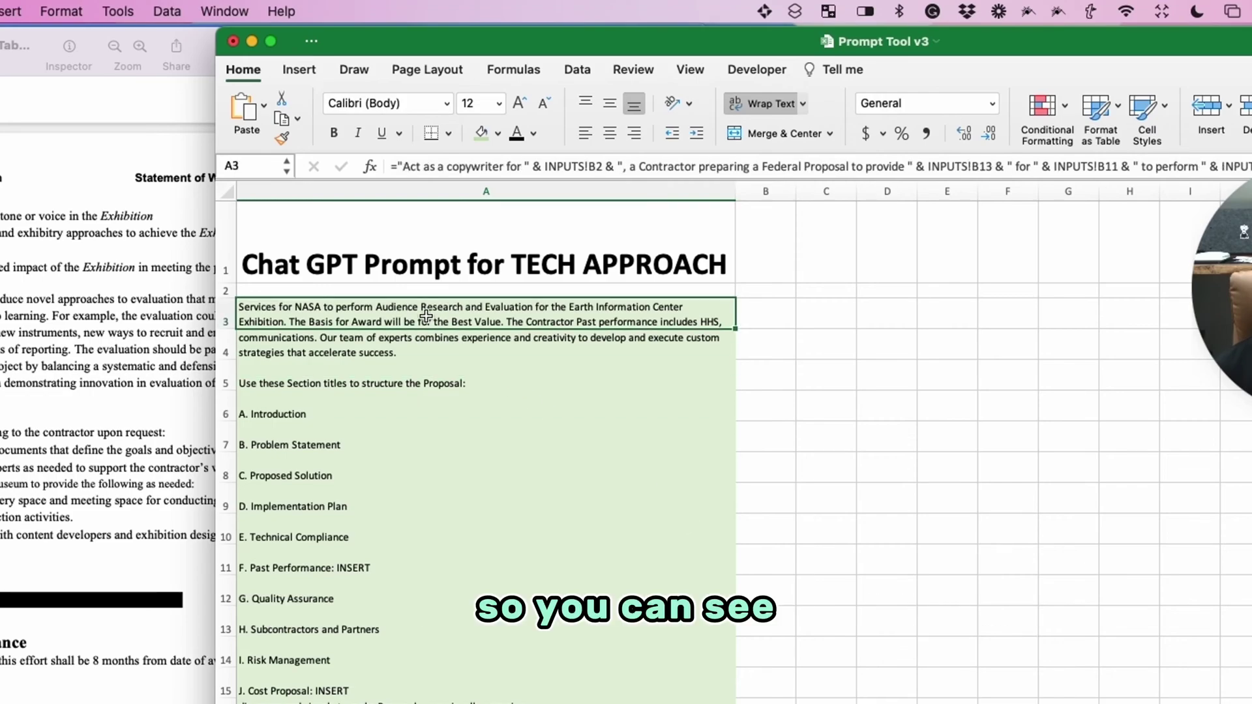
{"action": "left_click_drag", "start_coordinate": [225, 329], "coordinate": [225, 610]}
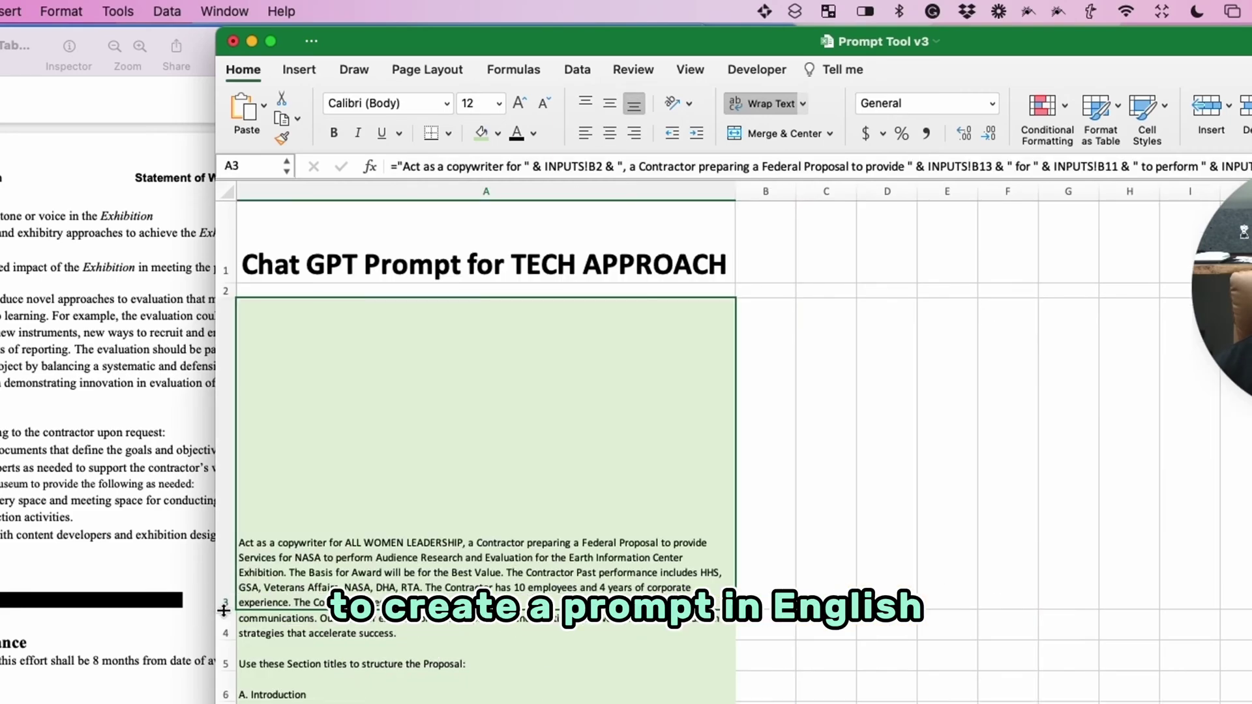
{"action": "left_click_drag", "start_coordinate": [224, 603], "coordinate": [238, 376]}
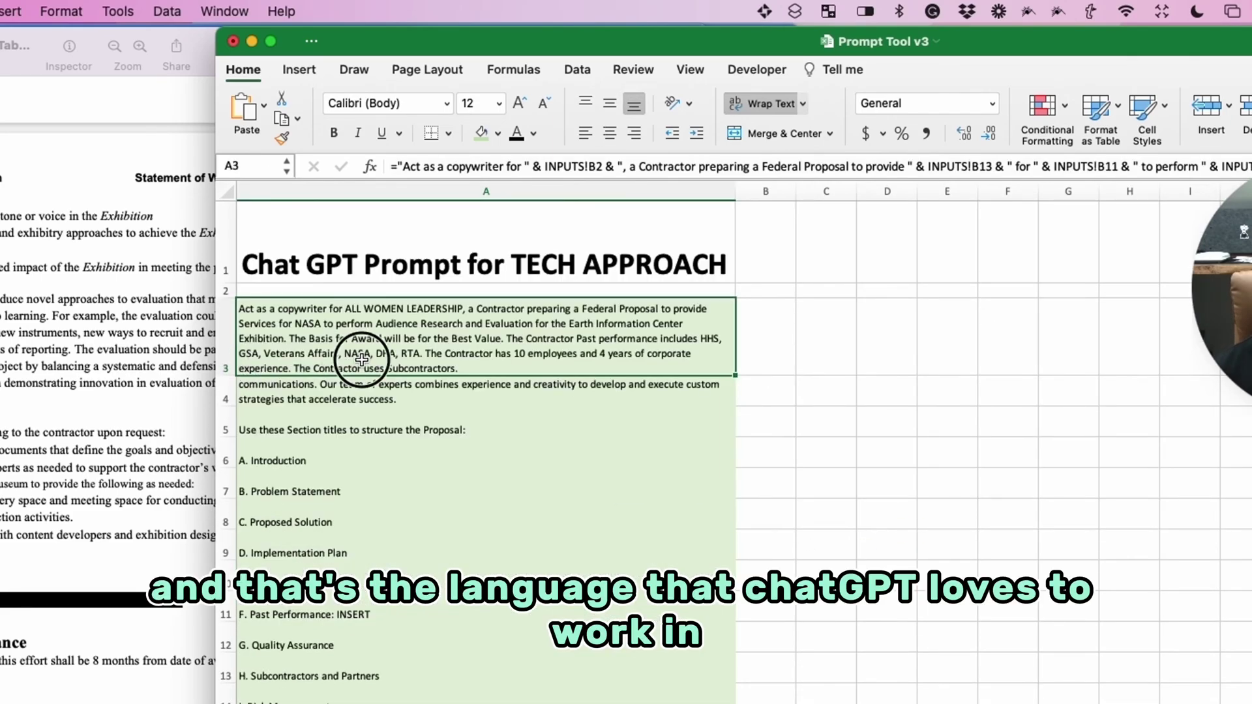
{"action": "left_click_drag", "start_coordinate": [362, 384], "coordinate": [363, 703]}
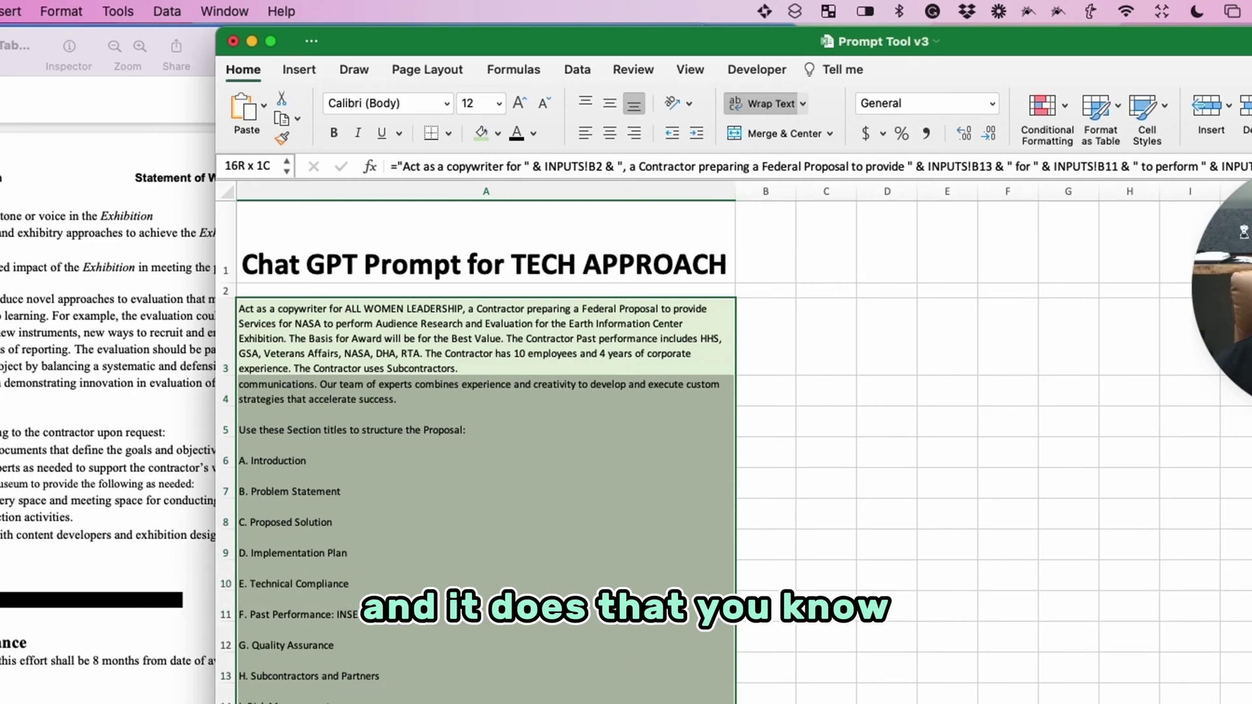